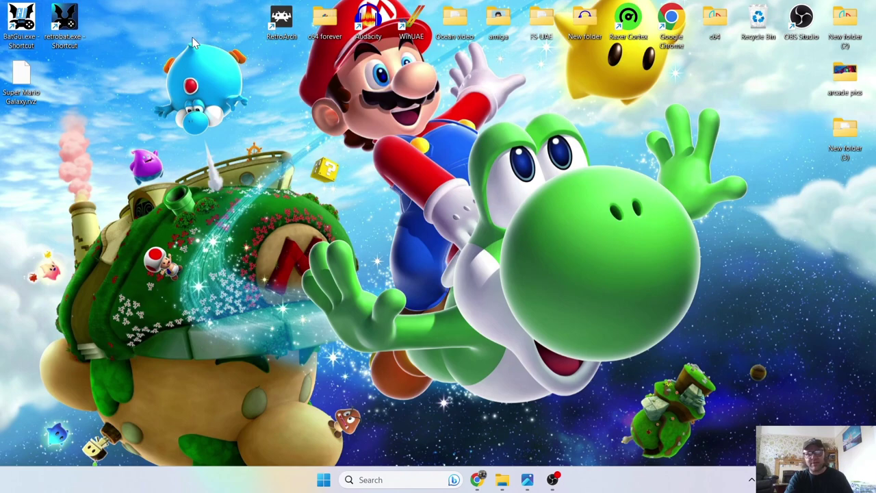
Open the RetroBat installation folder, launch BatGui.exe with its System List, and close the folder window.
right_click(60, 24)
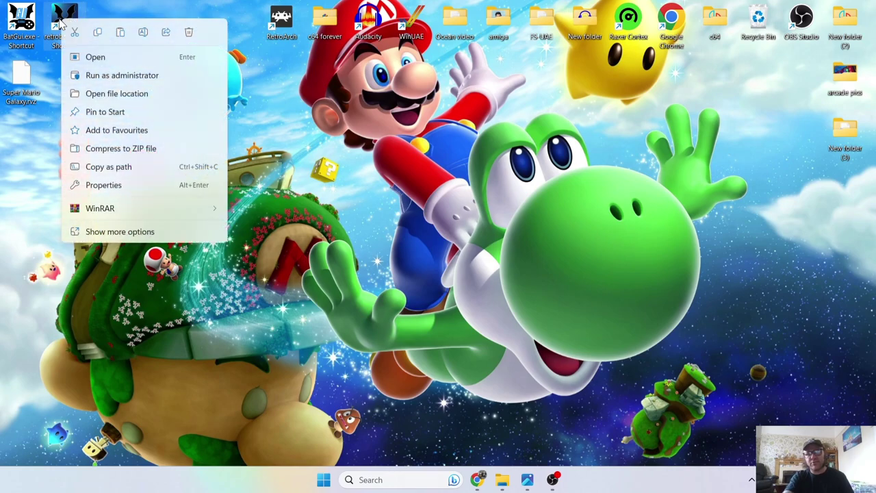
left_click(117, 94)
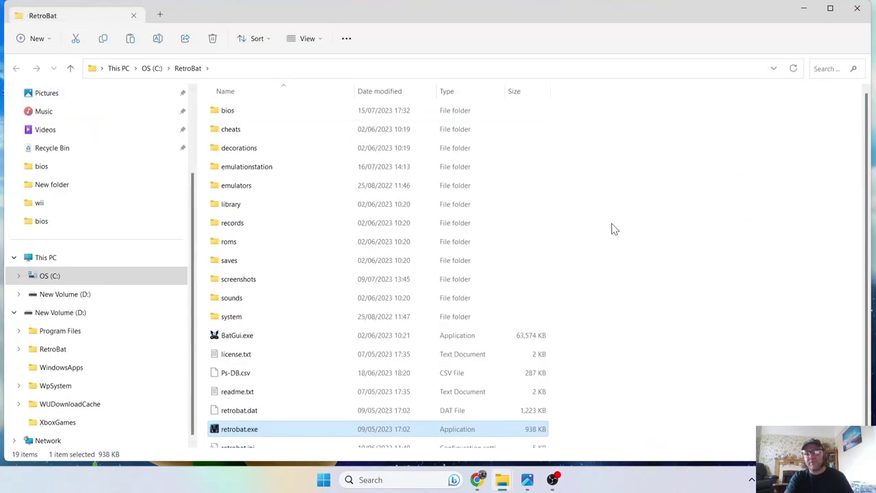
scroll(868, 171, "down", 1)
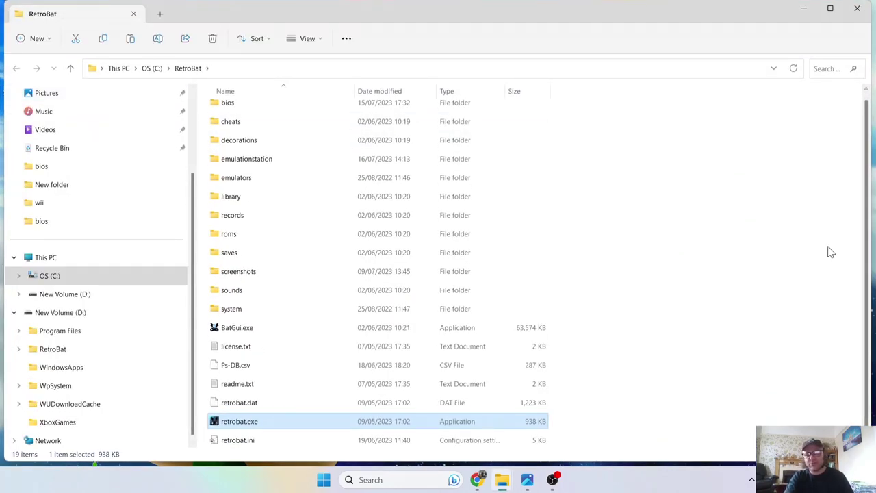
double_click(295, 335)
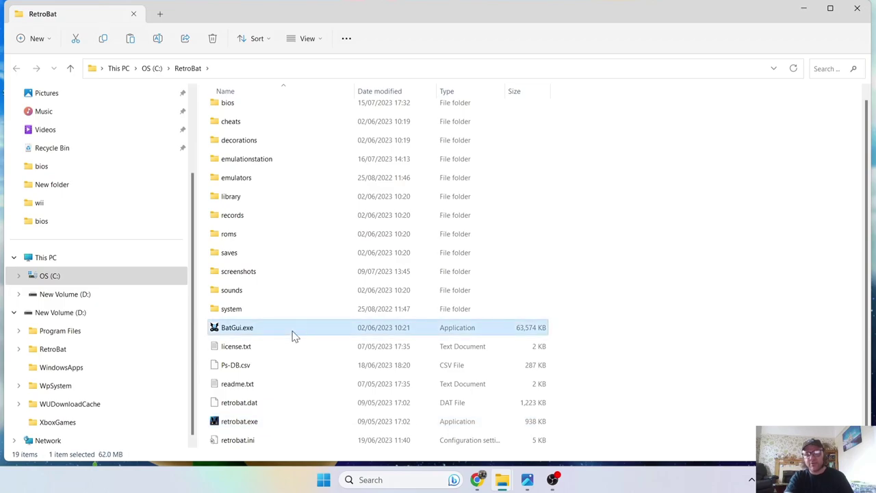
left_click(602, 172)
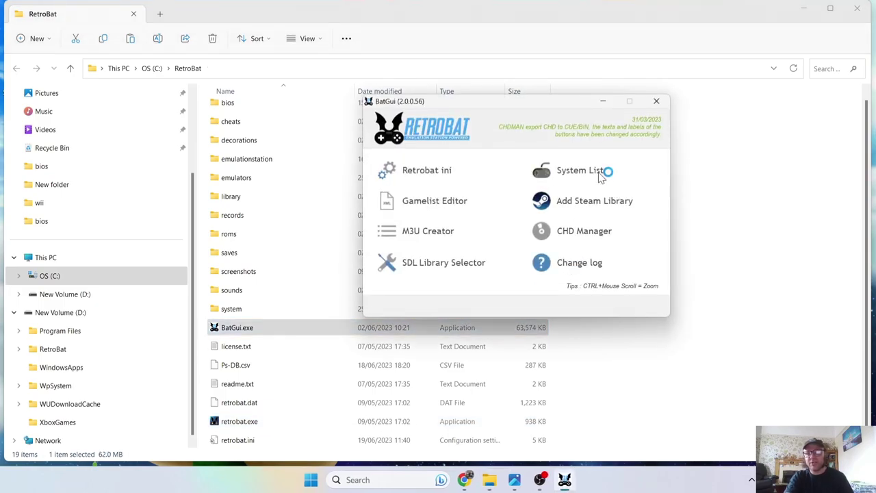
left_click(858, 8)
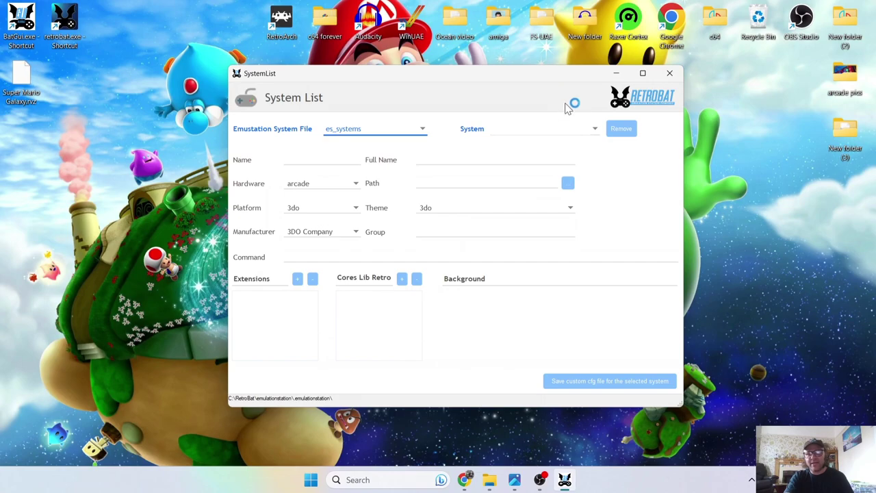
Load the wii system and examine its supported file extensions, including .rvz, then close BatGui.
left_click(596, 130)
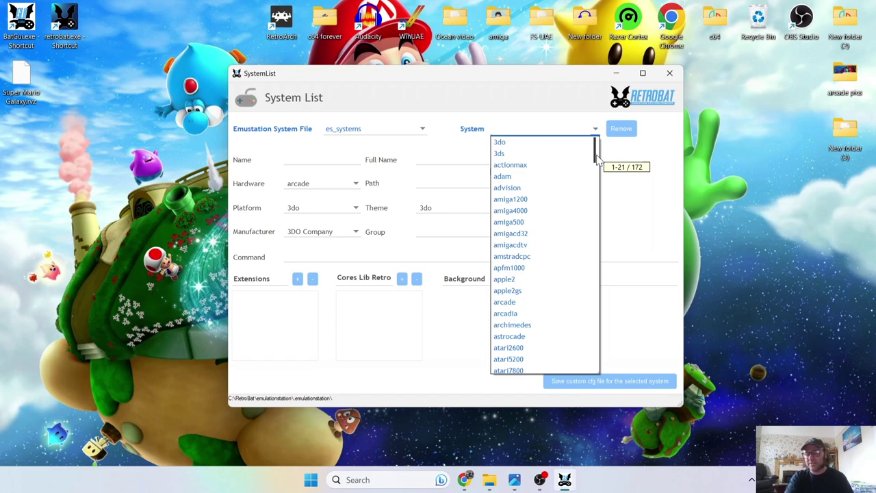
left_click_drag(597, 159, 595, 352)
left_click(501, 276)
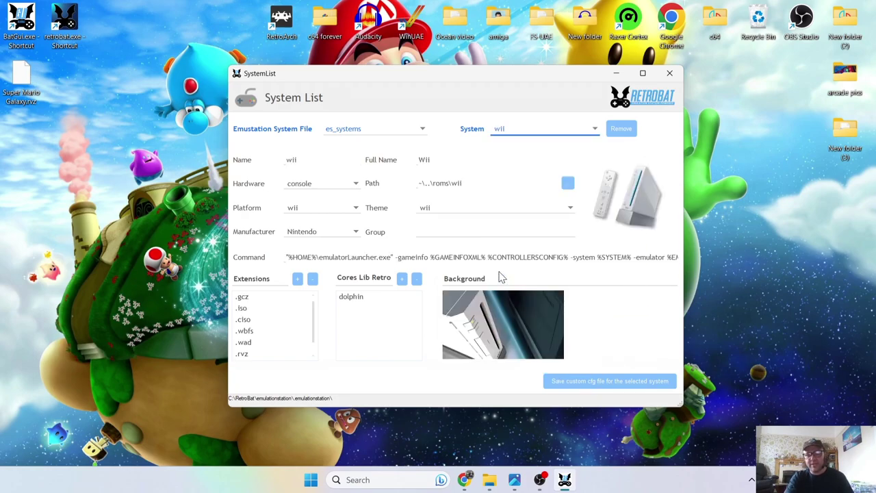
left_click_drag(313, 313, 317, 335)
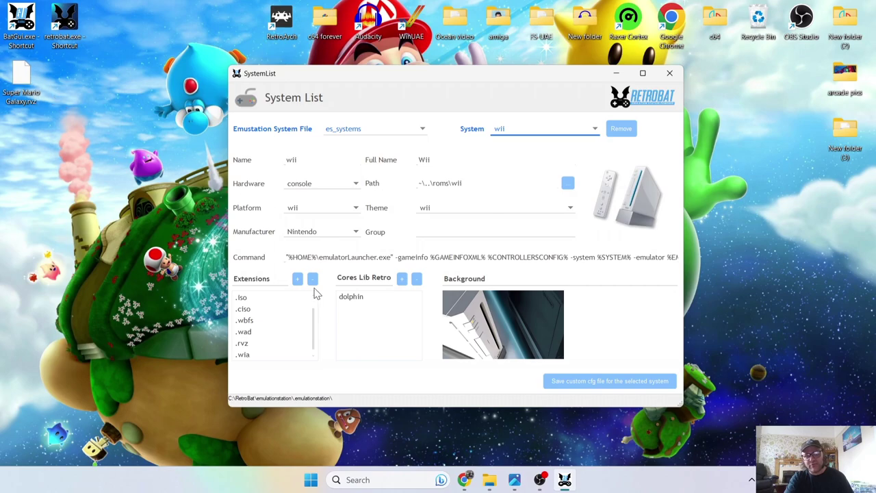
left_click(251, 347)
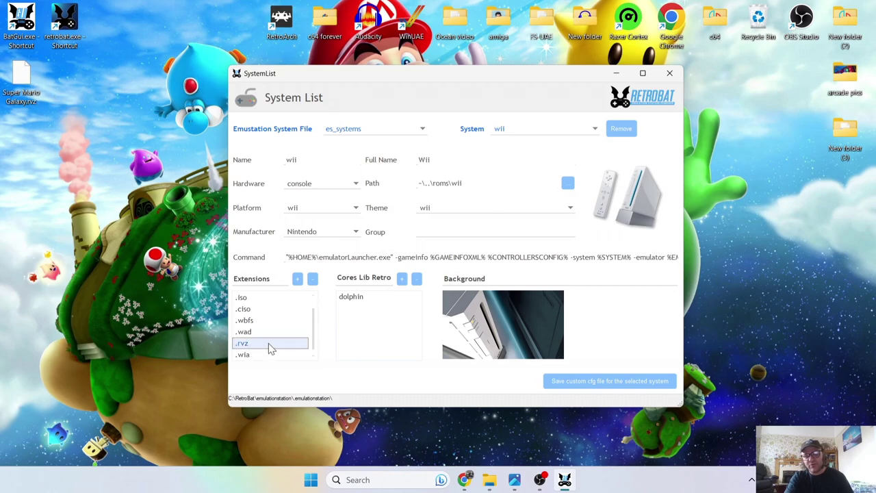
left_click_drag(313, 341, 319, 323)
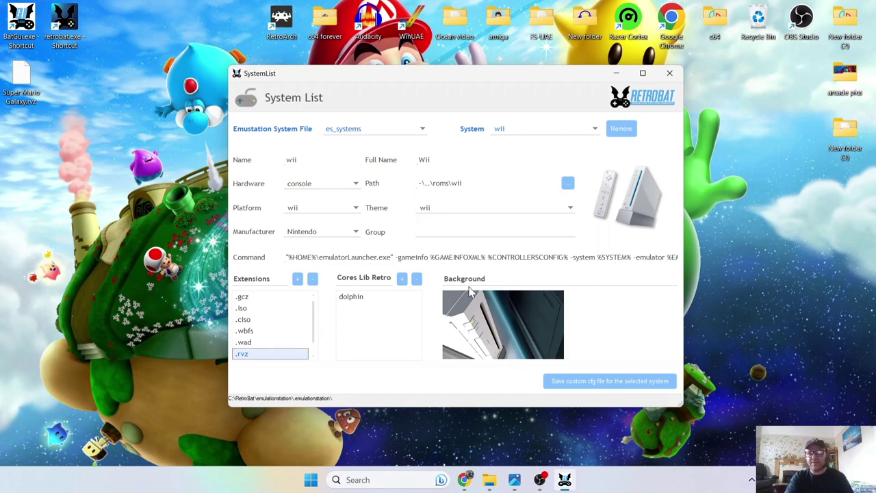
left_click(671, 74)
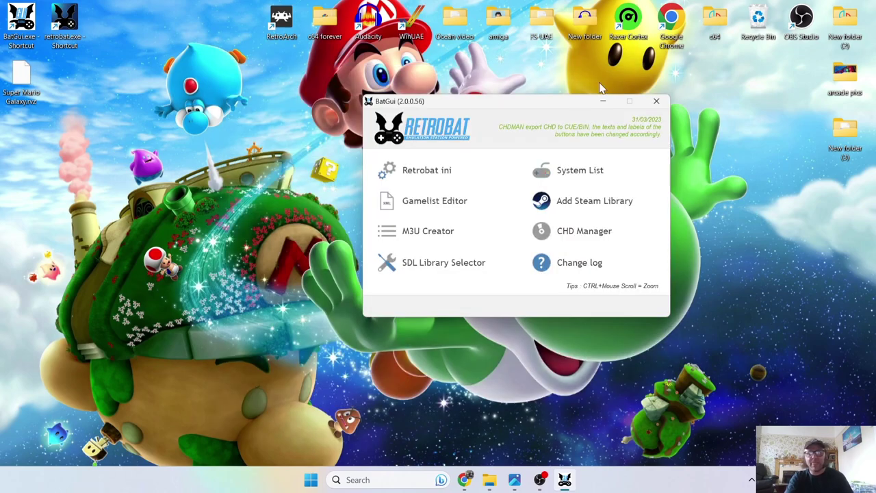
left_click(668, 98)
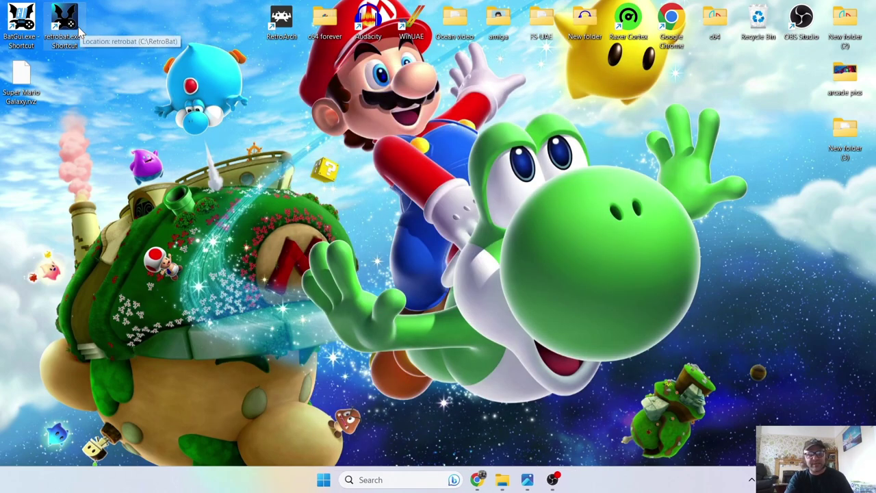
Open the wii folder inside RetroBat's roms folder from the retrobat.exe shortcut's file location.
right_click(67, 27)
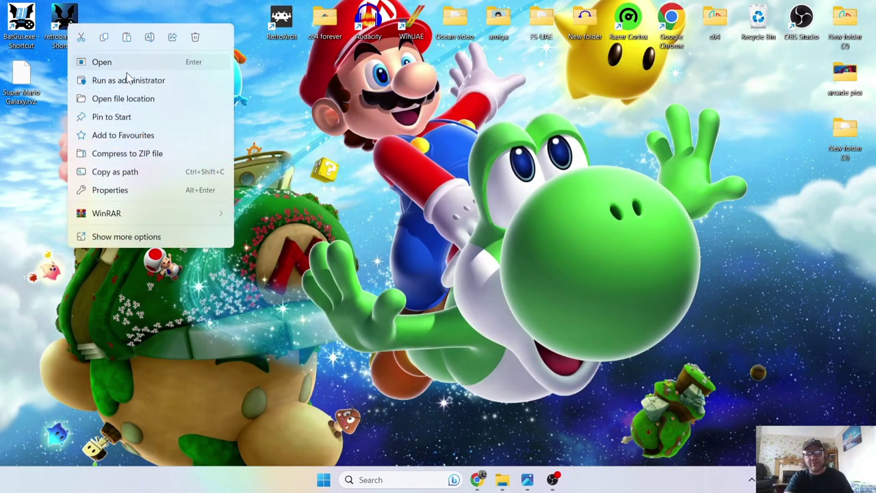
left_click(125, 99)
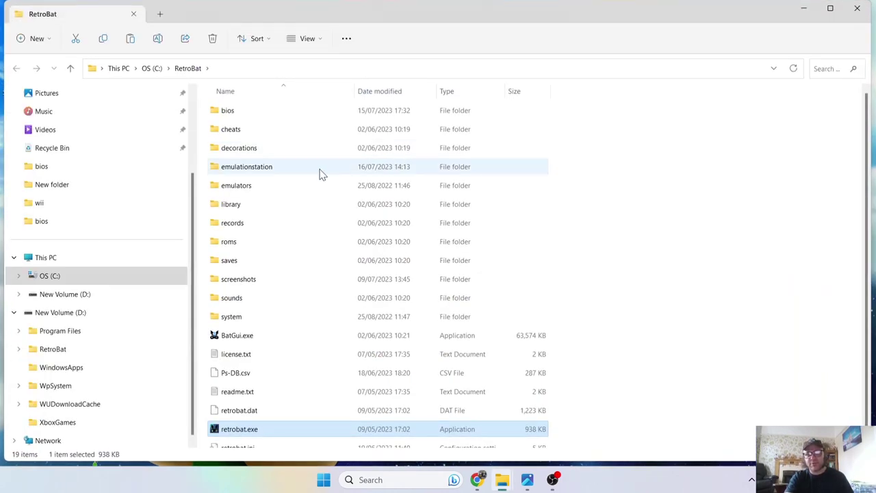
double_click(276, 242)
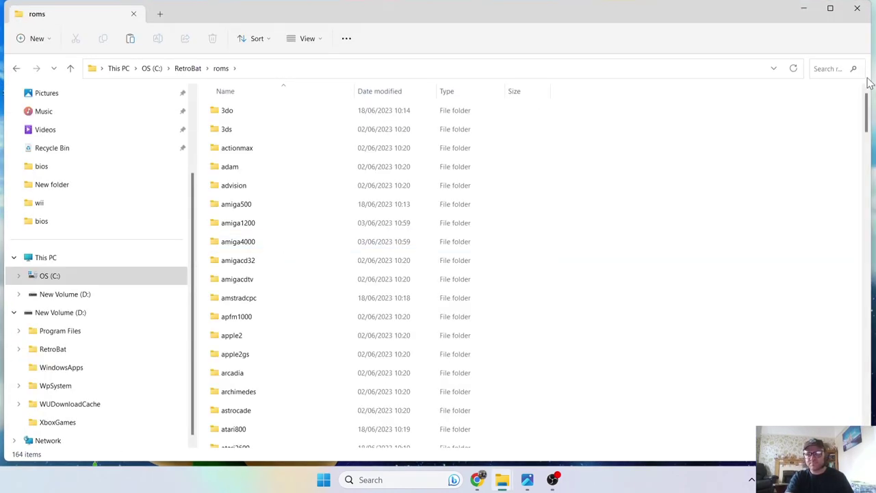
left_click_drag(866, 104, 849, 399)
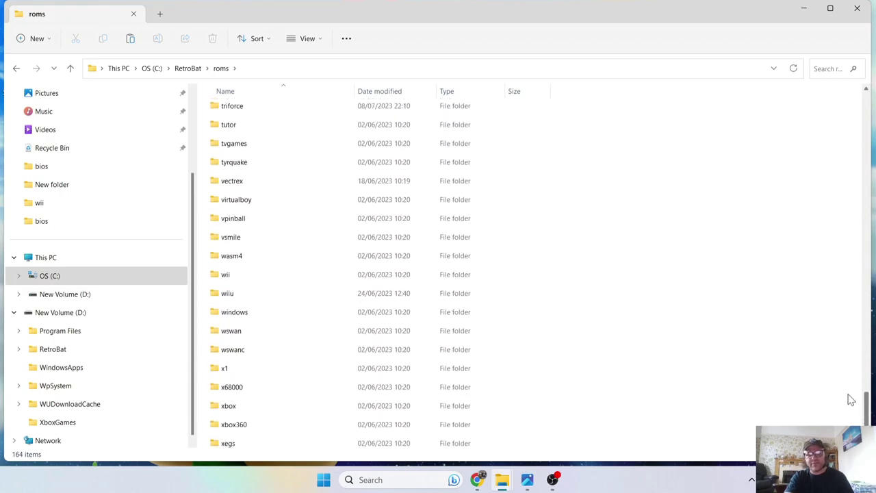
double_click(317, 274)
Move Super Mario Galaxy.rvz from the desktop into the roms\wii folder and close the folder window.
left_click_drag(260, 15, 469, 30)
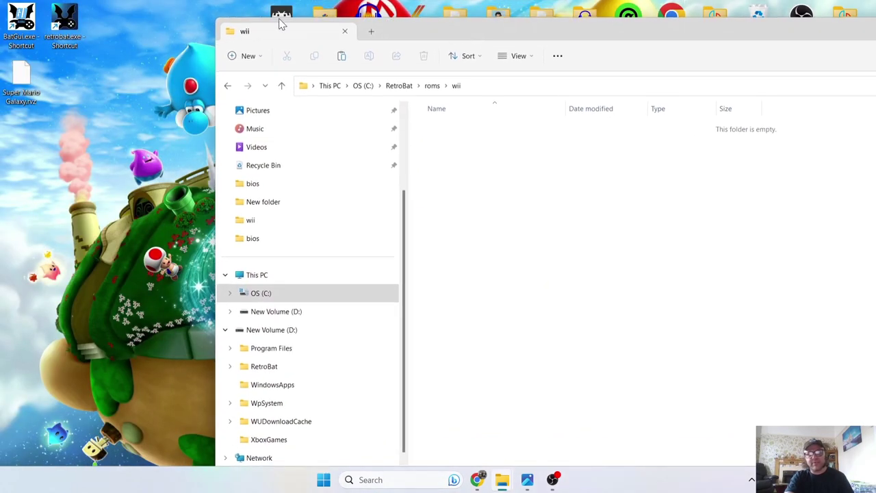
left_click_drag(20, 74, 473, 222)
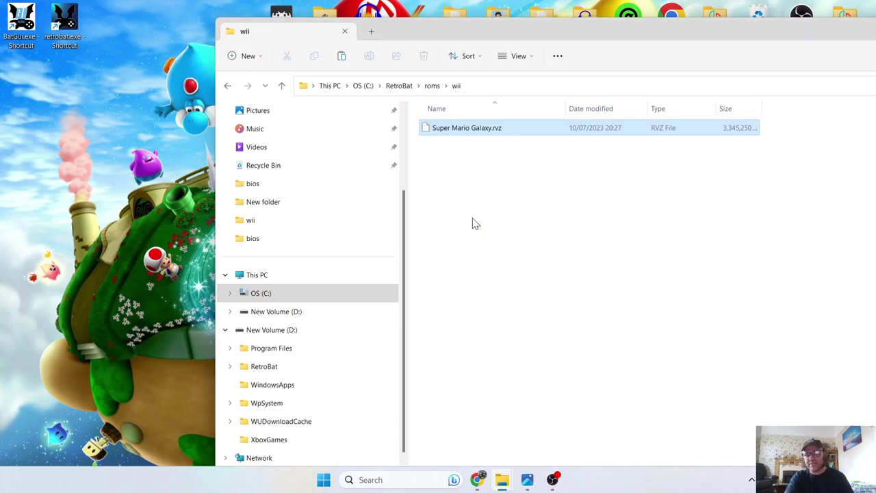
left_click_drag(743, 27, 547, 24)
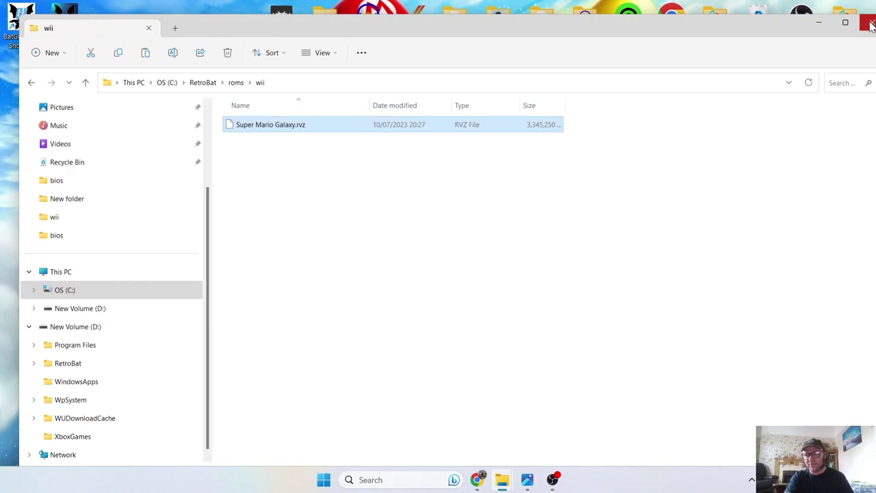
left_click(870, 21)
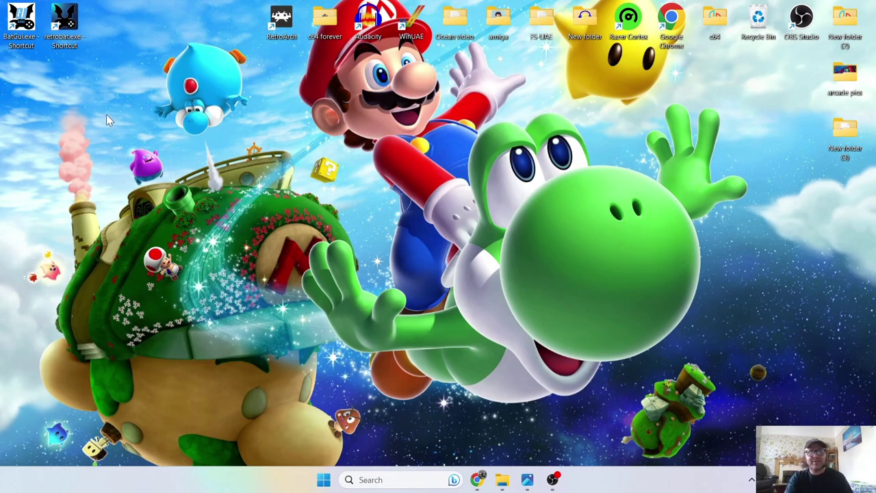
Launch RetroBat and open the game list of the Nintendo Wii system.
double_click(65, 28)
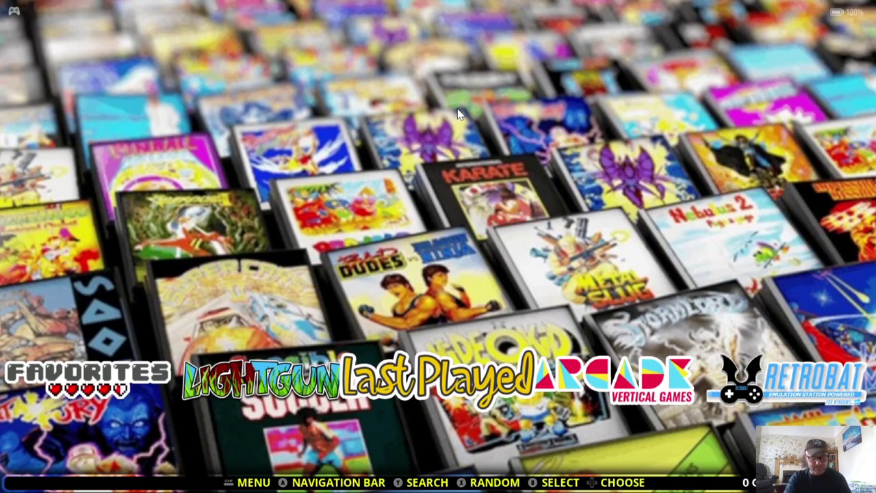
key("Right")
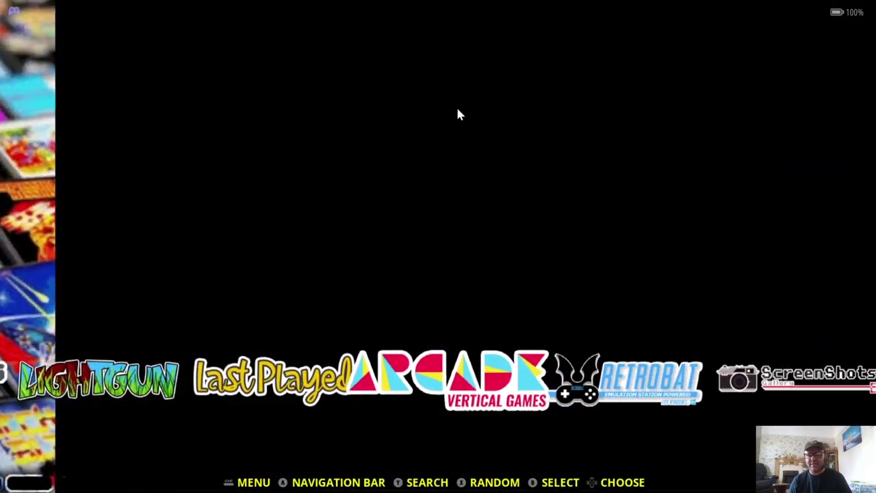
key("Right")
key("Right")
key("Right")
key("Right")
key("Left")
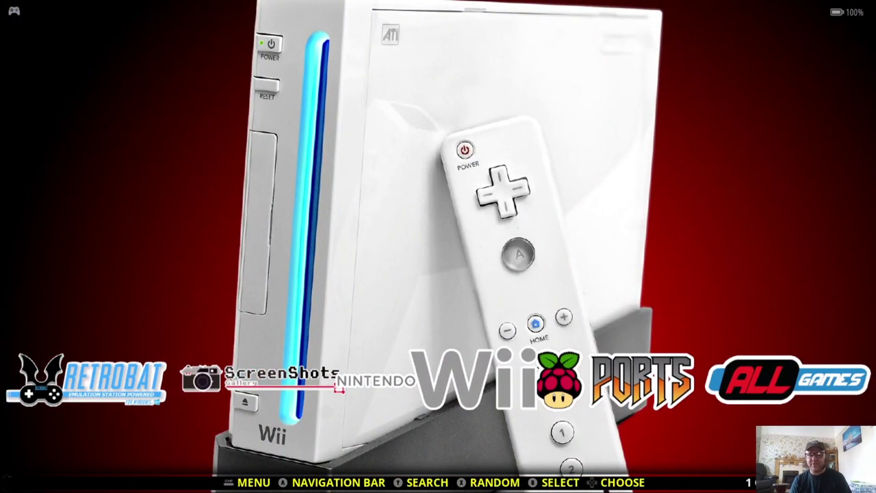
key("Return")
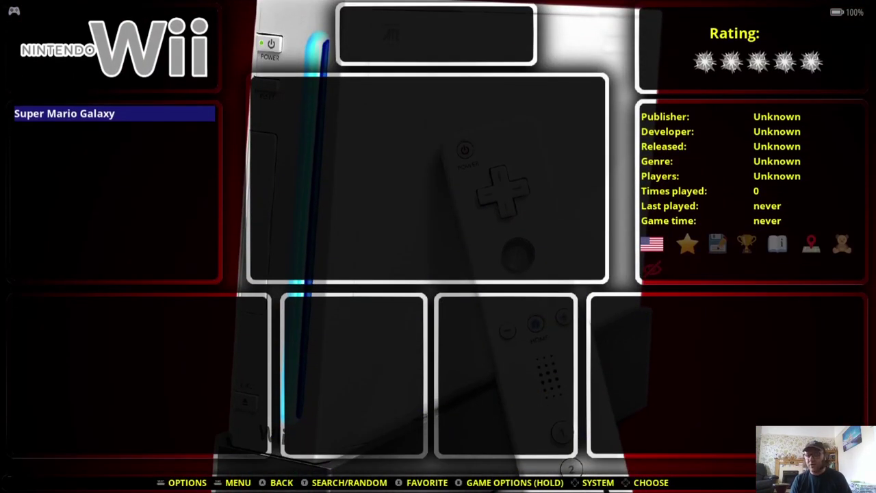
Scrape the Wii games missing any media, using ScreenScraper as the source.
key("Escape")
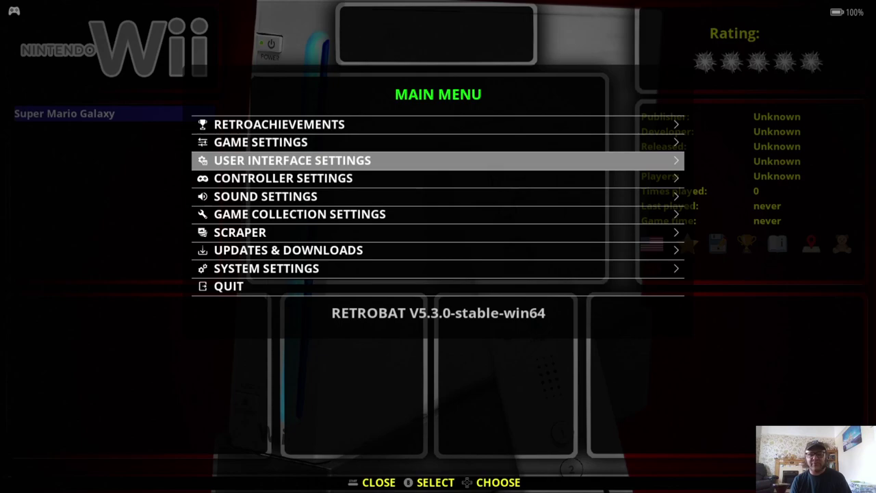
key("Down")
key("Down")
key("Down")
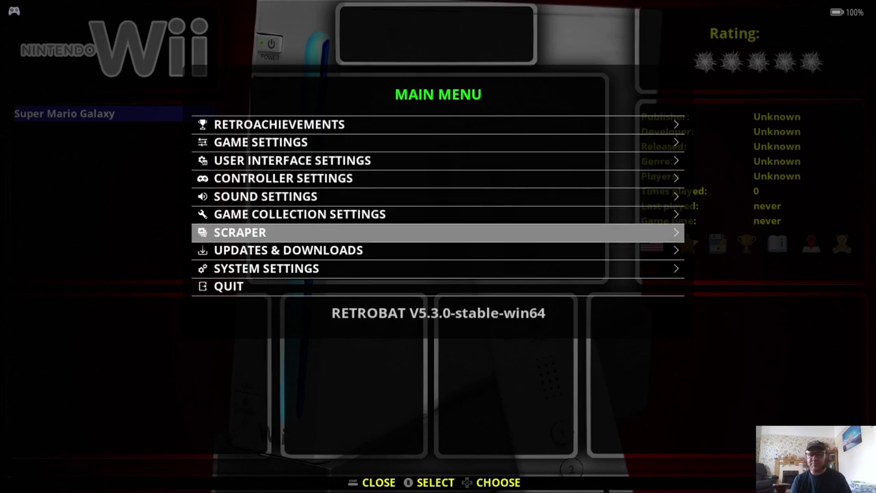
key("Return")
key("Up")
key("Up")
key("Down")
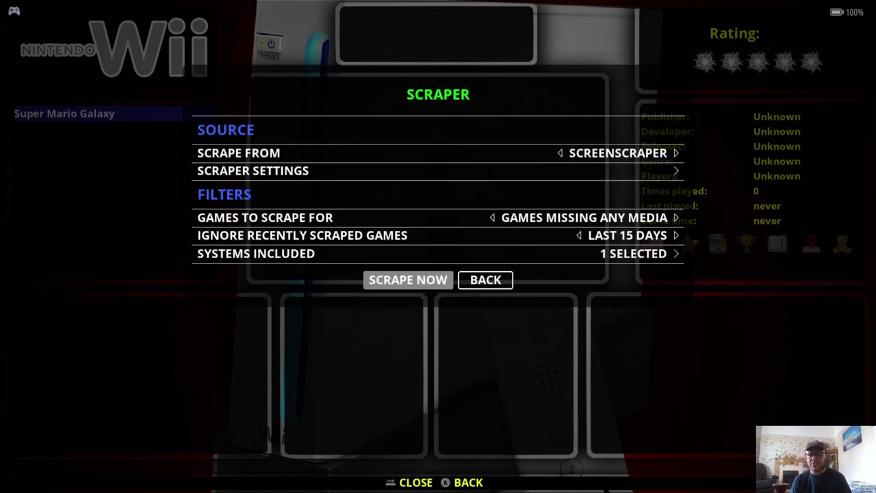
key("Return")
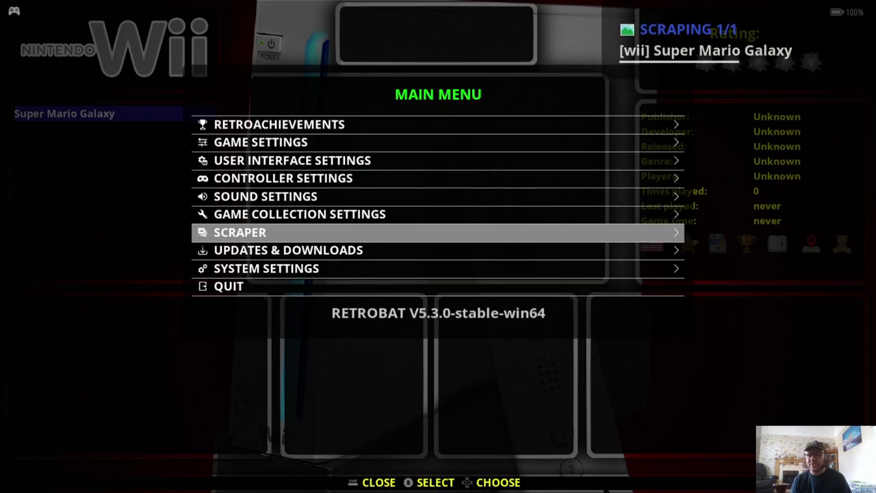
Update the gamelists from the game settings to apply the scraped Super Mario Galaxy data.
key("Up")
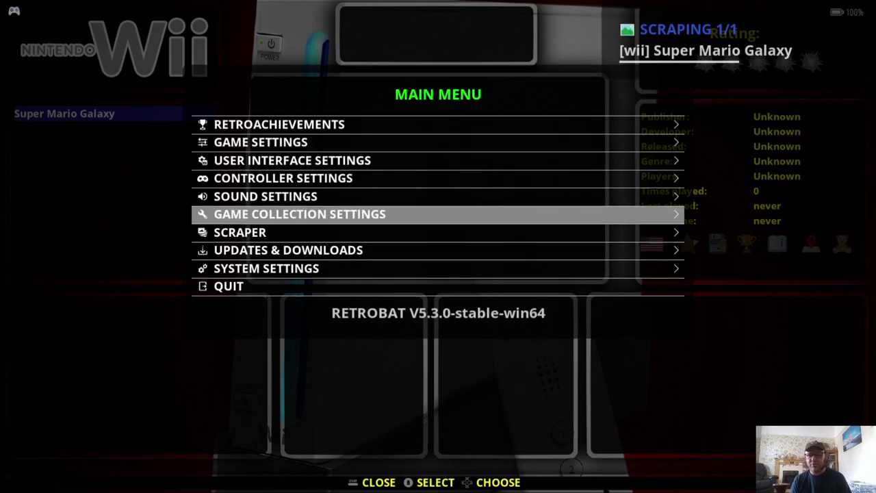
key("Up")
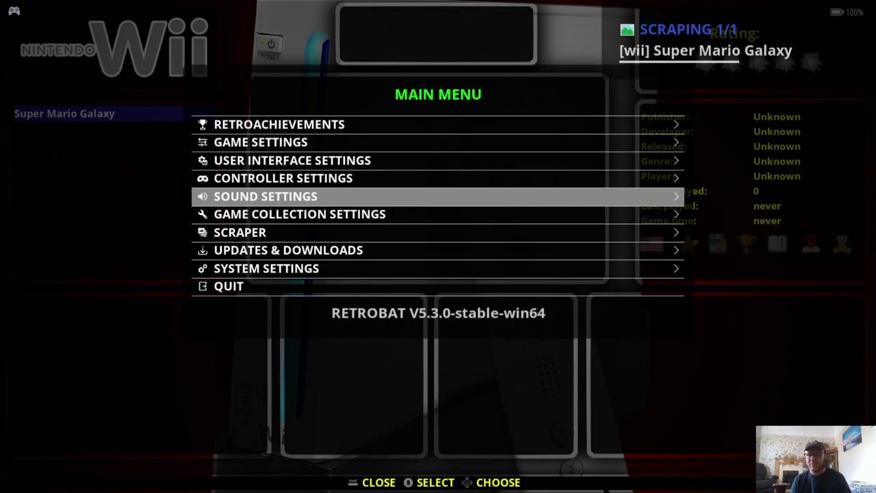
key("Up")
key("Up")
key("Up")
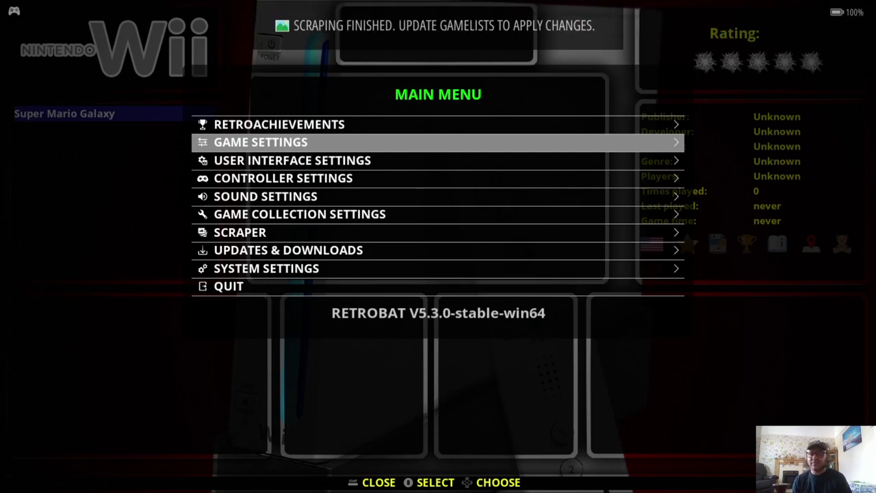
key("Return")
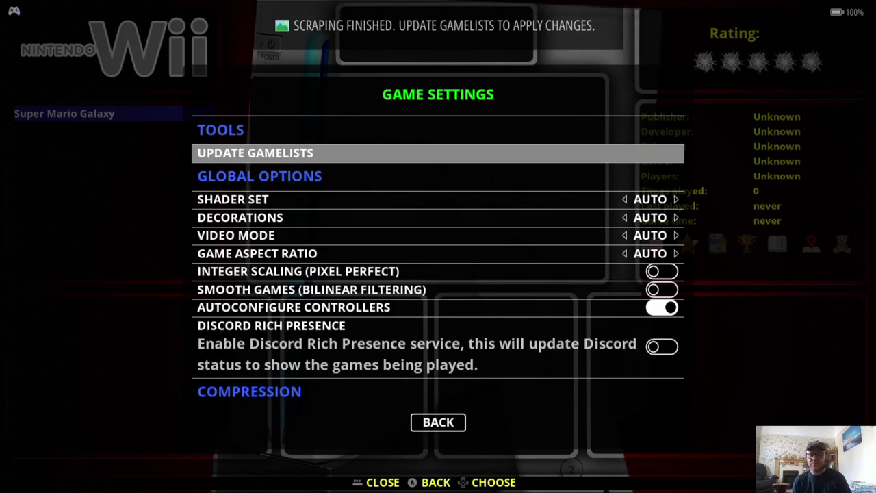
key("Return")
key("Return")
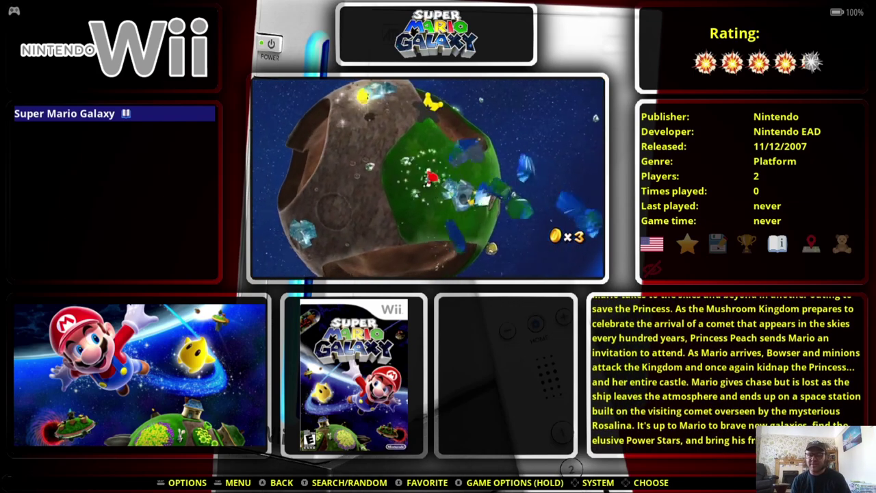
Open the Controls settings in the Wii's advanced system options.
key("F1")
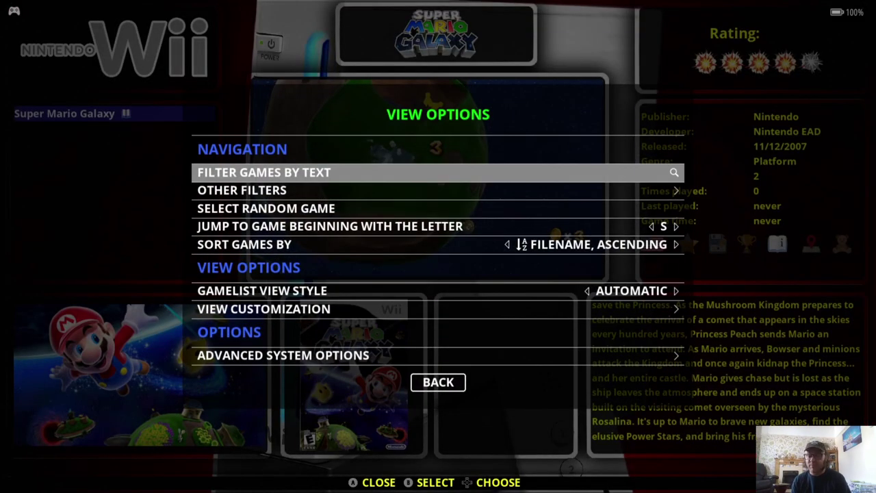
key("Up")
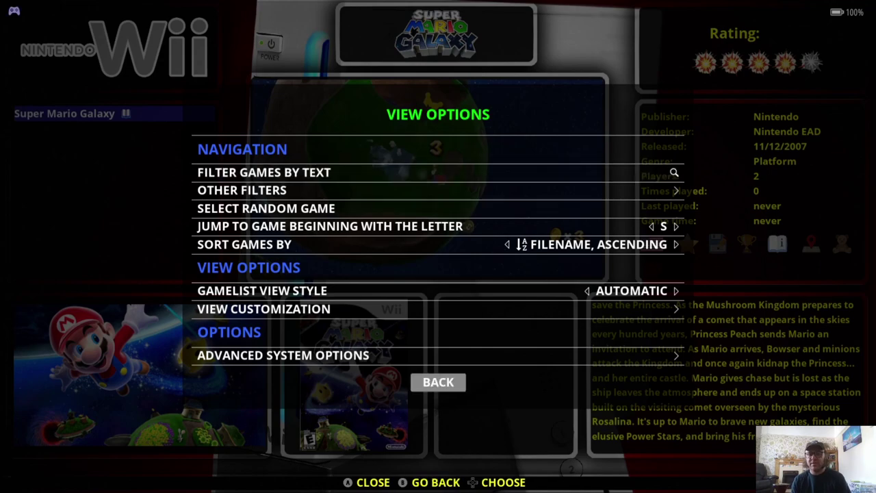
key("Up")
key("Return")
key("Up")
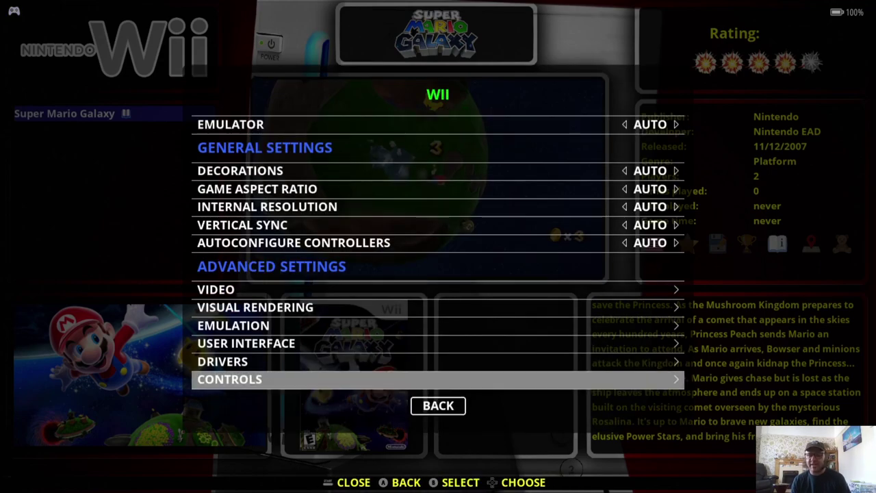
key("Return")
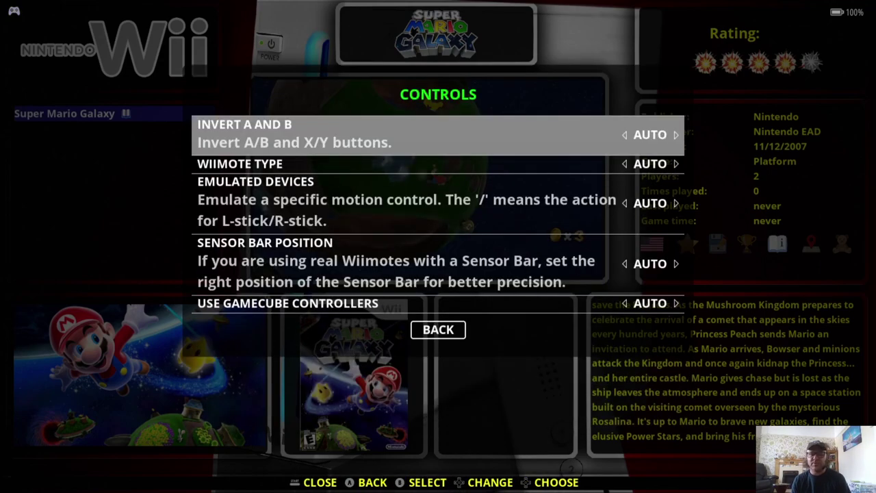
Set the Wiimote type to Emulated after going through the available types.
key("Down")
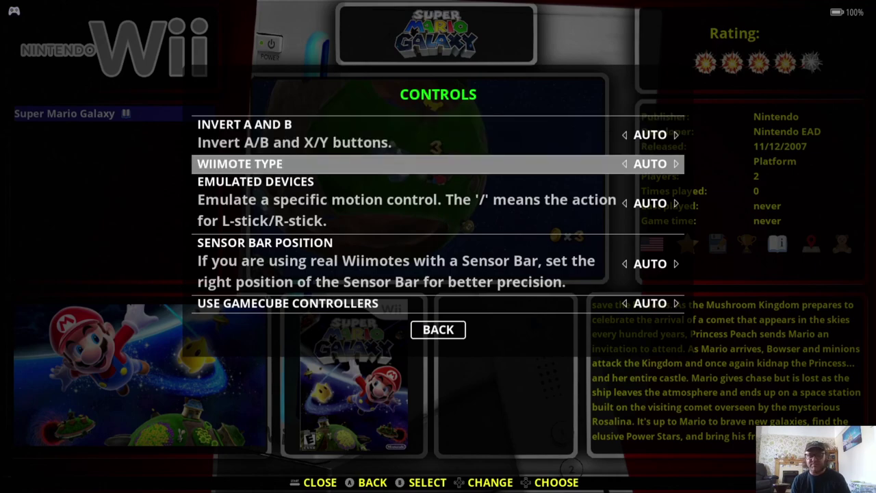
key("Return")
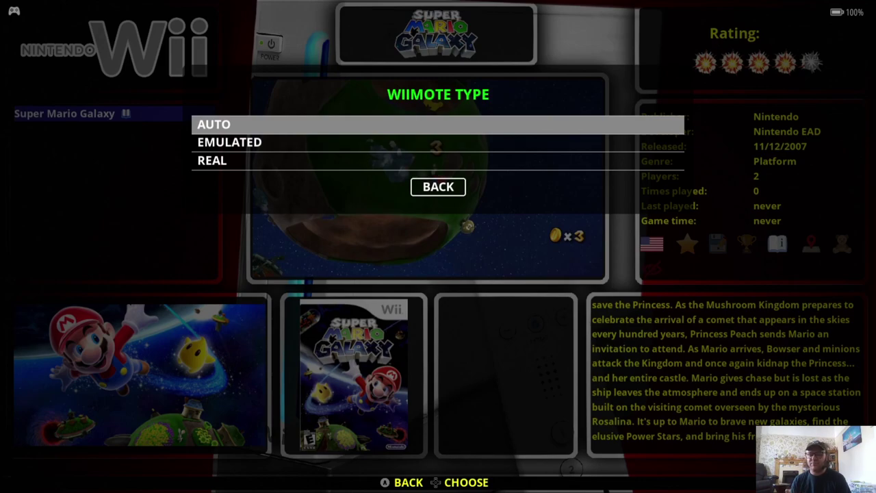
key("Down")
key("Down")
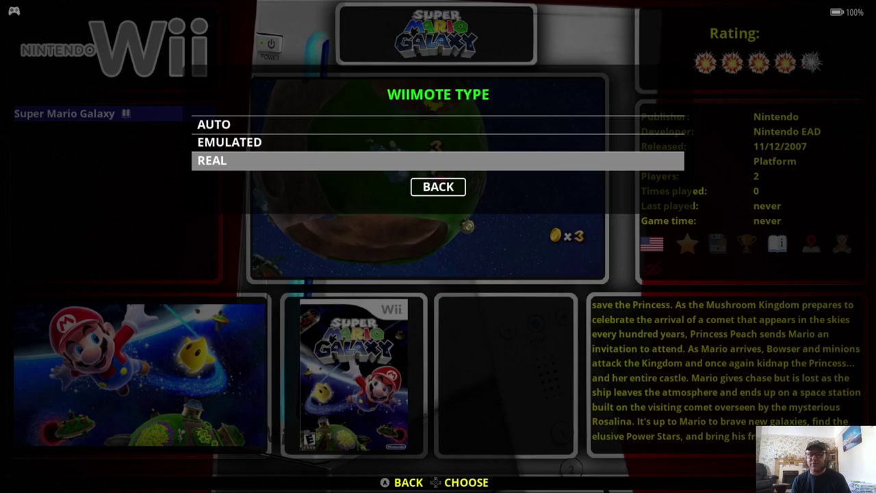
key("Up")
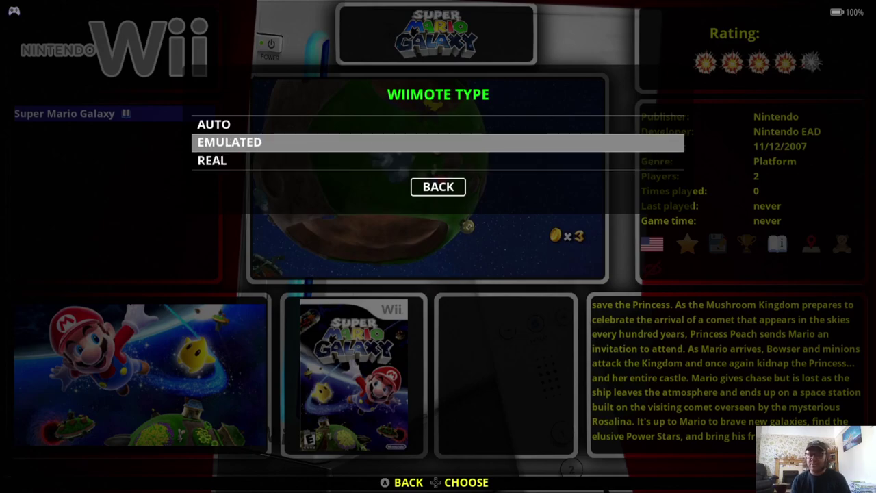
key("Up")
key("Down")
key("Return")
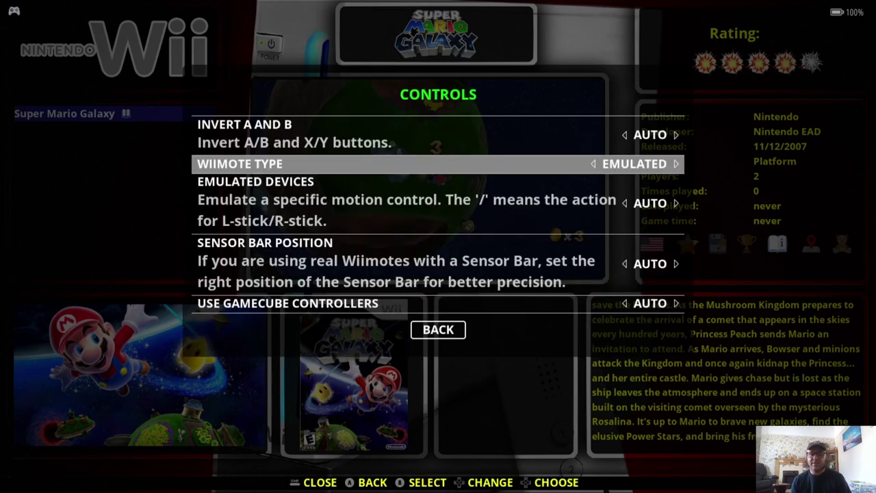
Set the emulated devices to Wiimote: Nunchuk/Cursor and return to the Wii game list.
key("Down")
key("Return")
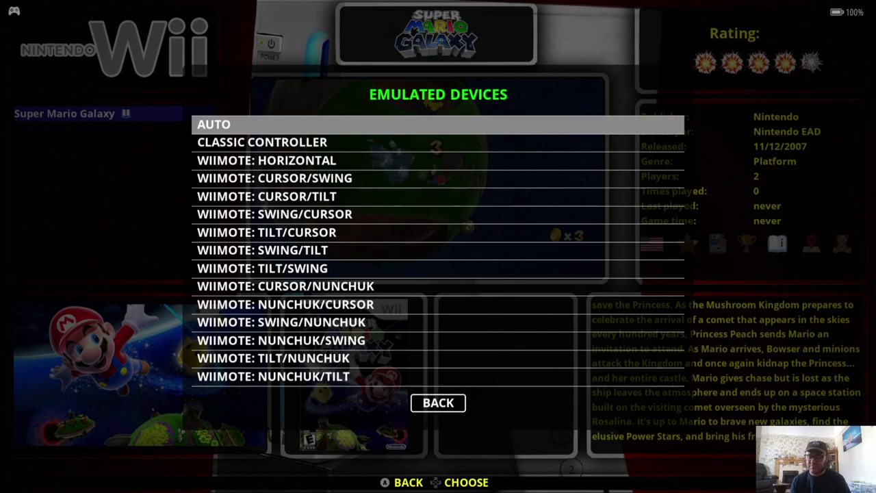
key("Page_Down")
key("Down")
key("Down")
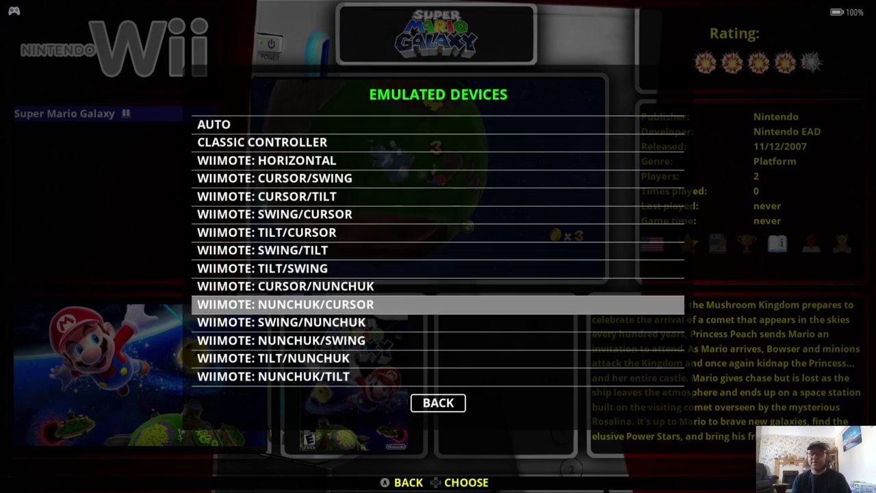
key("Return")
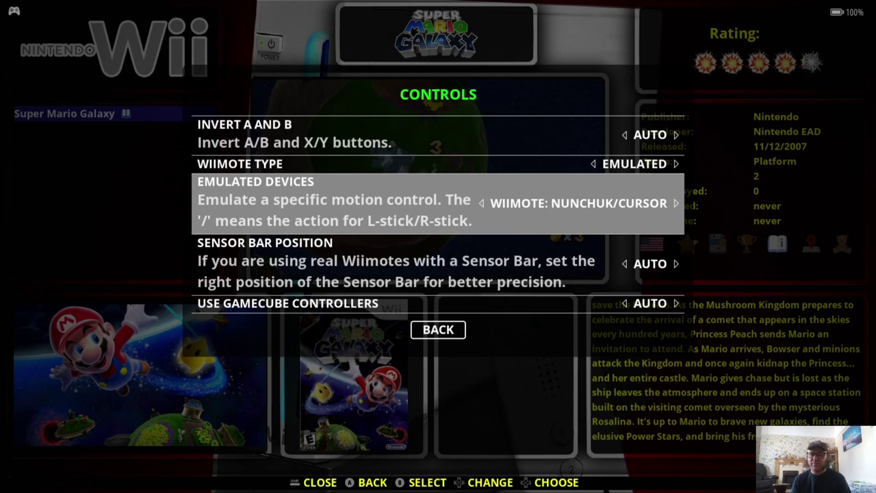
key("Escape")
key("Escape")
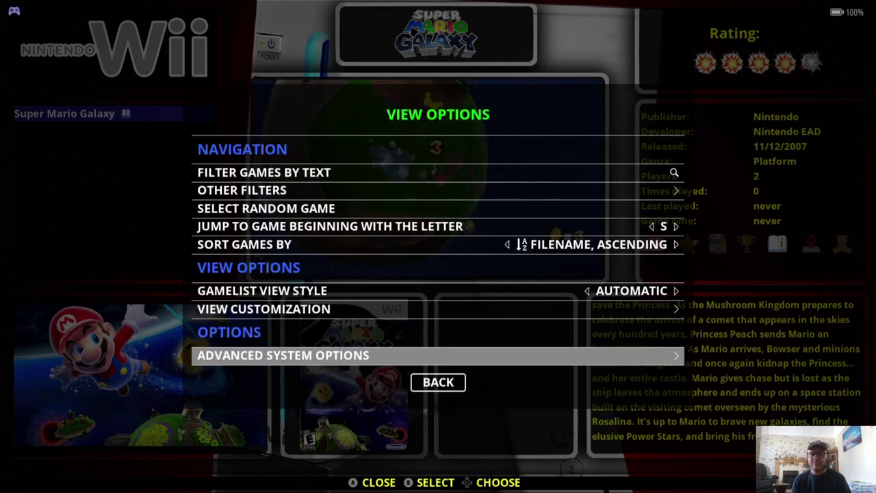
key("Escape")
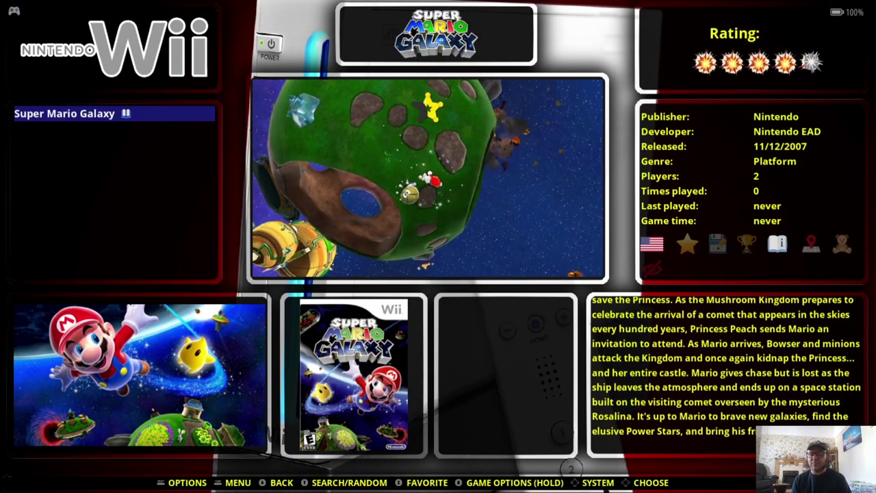
Launch Super Mario Galaxy to try the emulated controls in play, and exit the game.
key("Return")
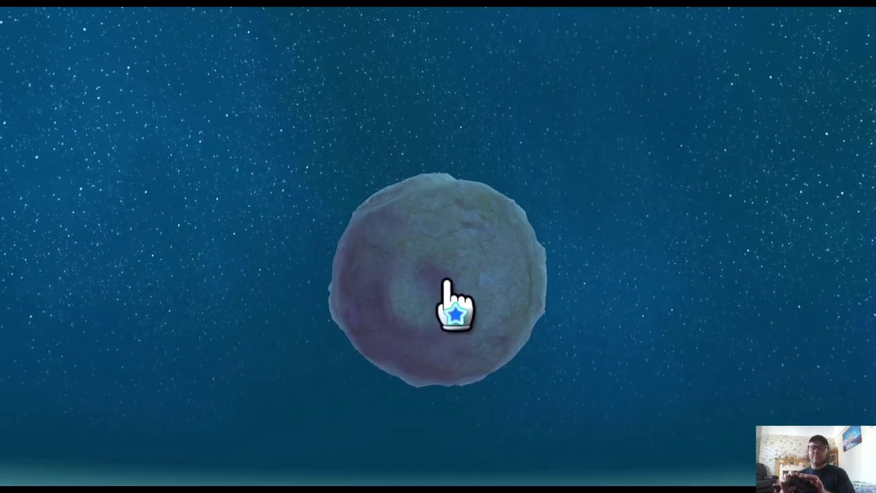
left_click(446, 283)
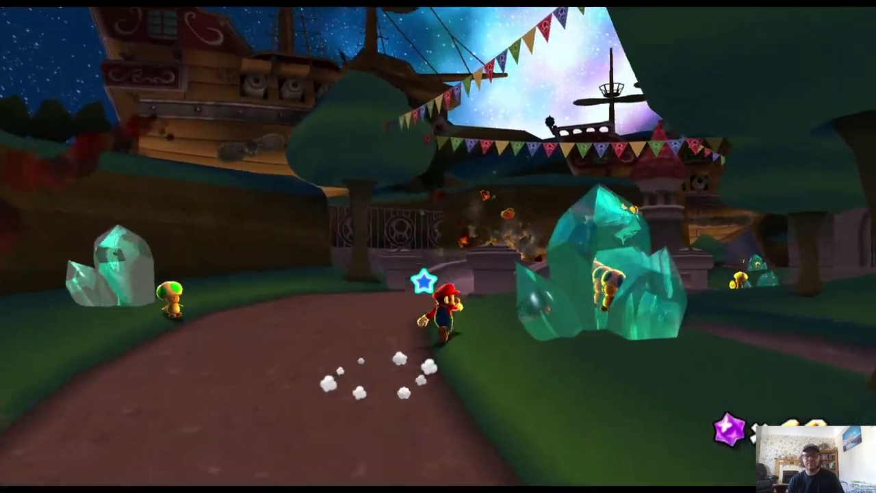
key("Home")
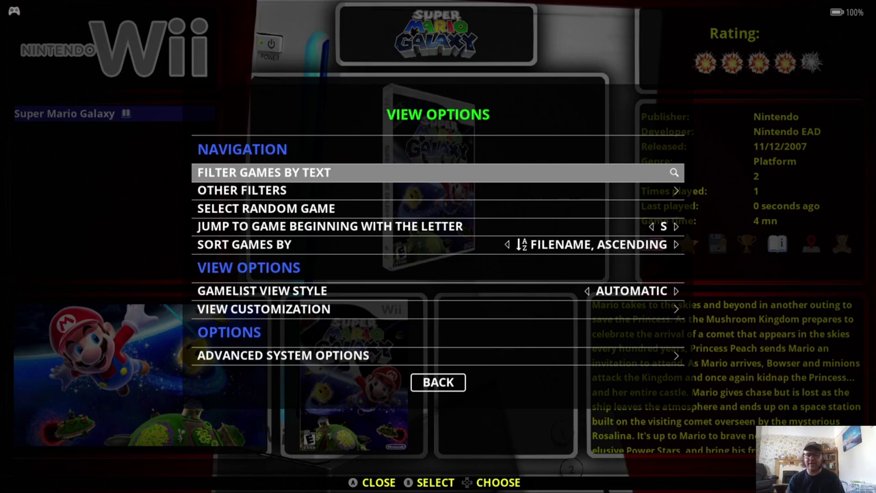
key("Up")
key("Up")
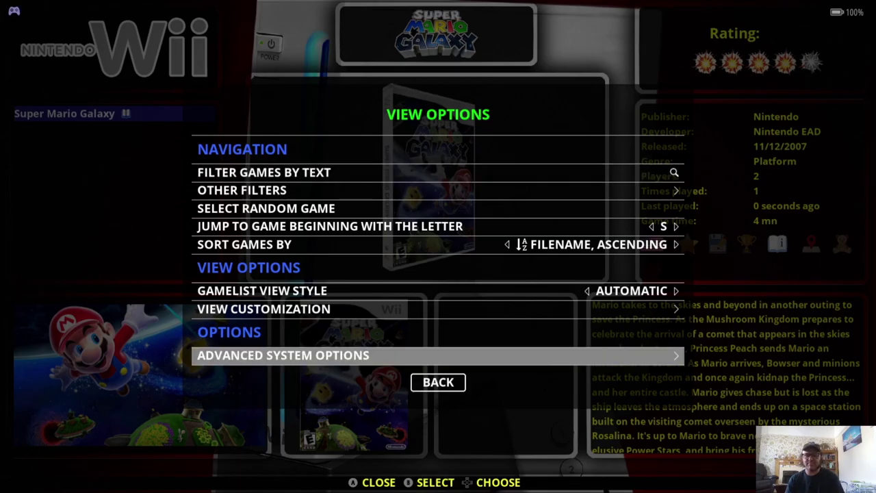
key("Down")
key("Return")
Leave the Wii game list and open the RetroBat system's list of emulators.
key("Escape")
key("Left")
key("Right")
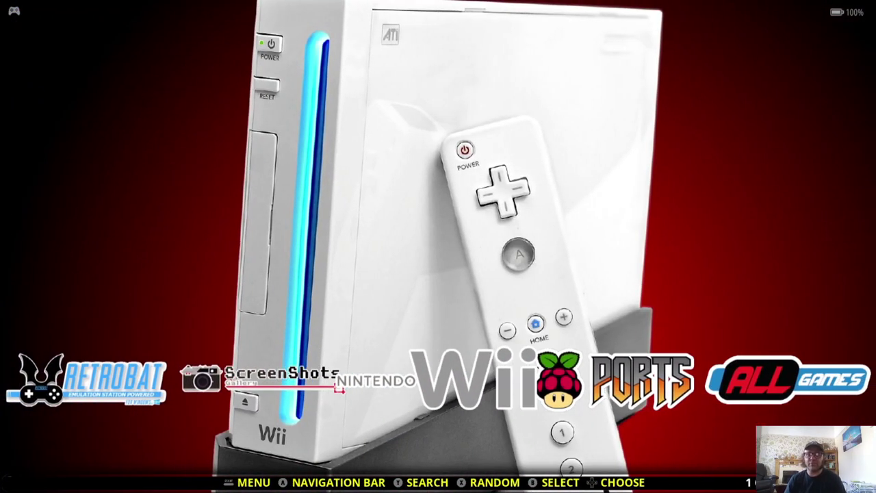
key("Right")
key("Right")
key("Right")
key("Right")
key("Right")
key("Right")
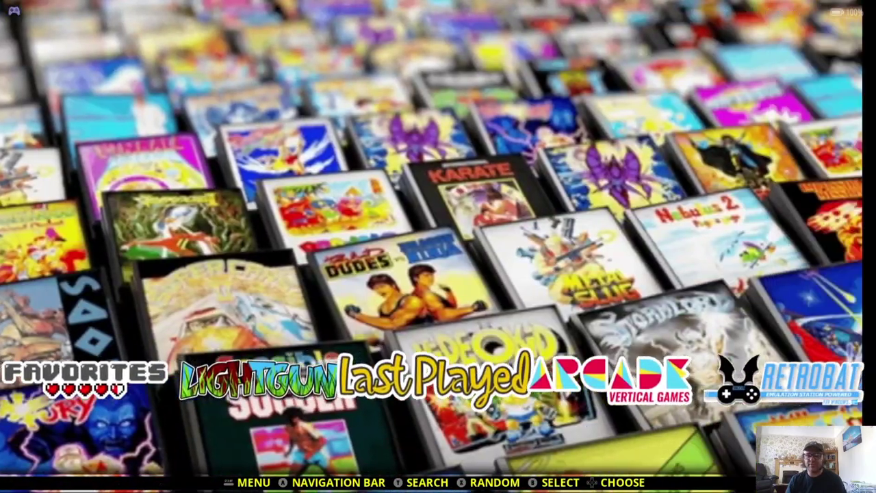
key("Right")
key("Right")
key("Return")
Launch Dolphin (GameCube,Wii,WAD) from the emulator list and agree to install dolphin-emu.
key("Down")
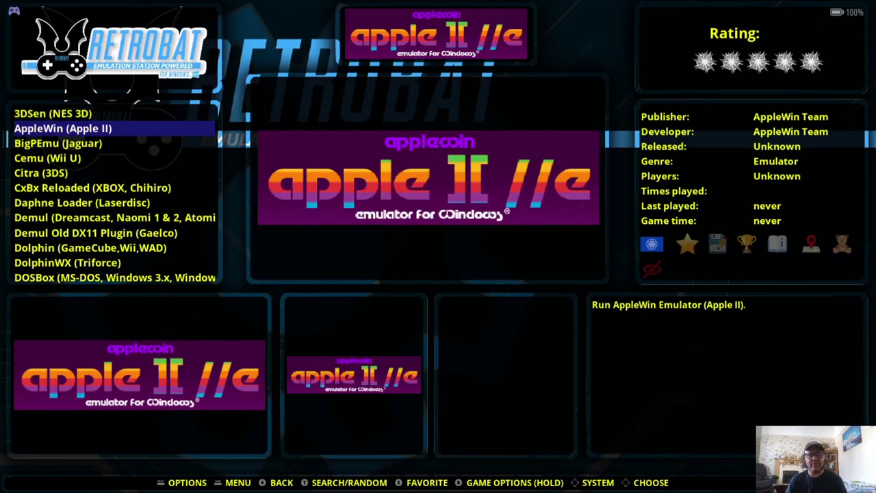
key("Down")
key("Down")
key("Down")
key("Down")
key("Down")
key("Down")
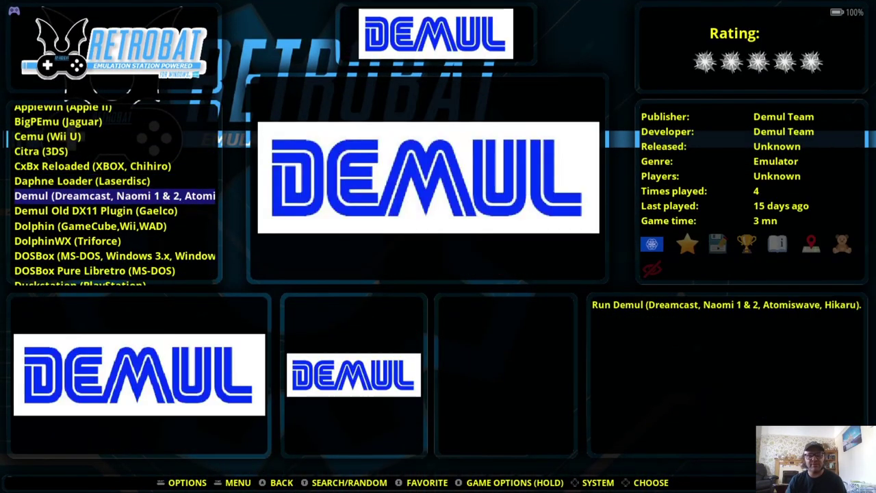
key("Down")
key("Down")
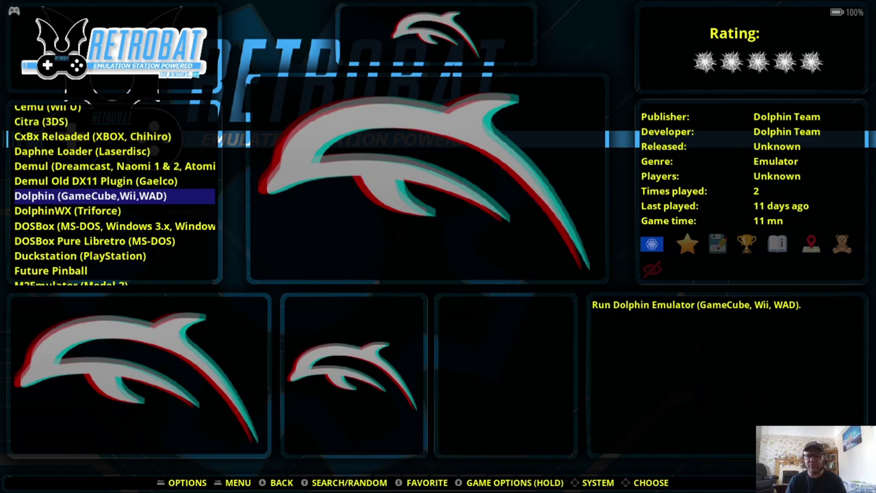
key("Return")
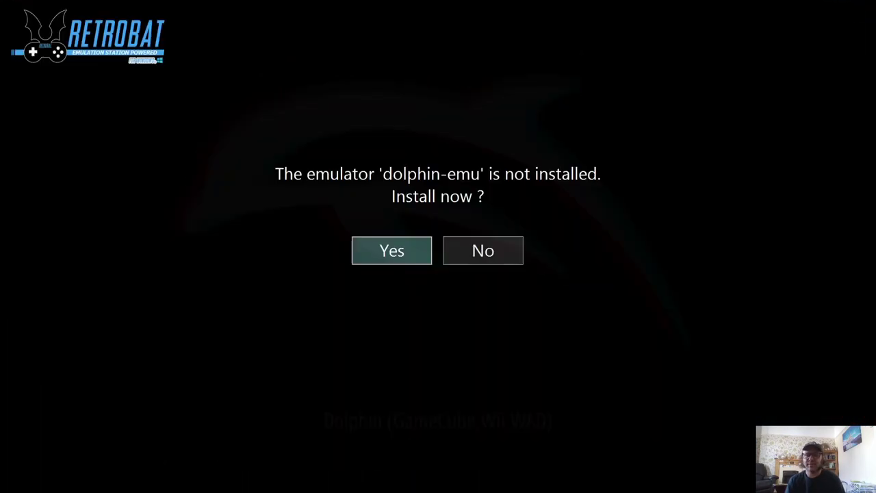
left_click(375, 253)
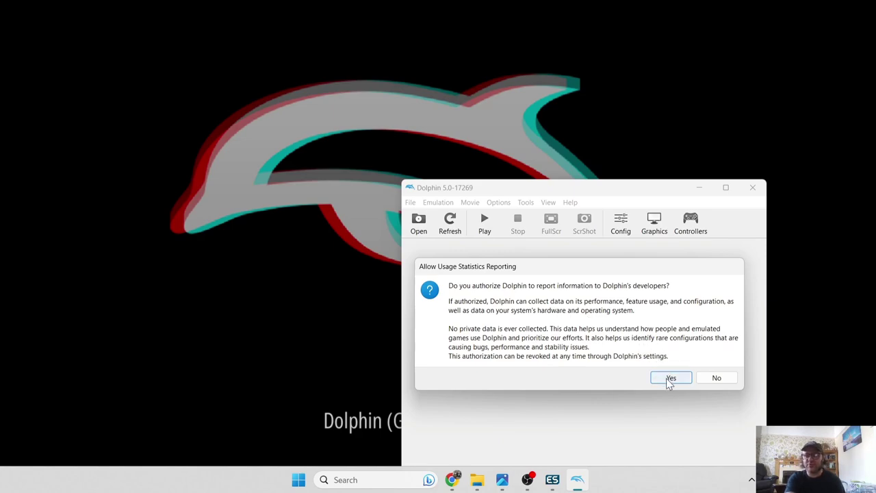
Authorize Dolphin's usage statistics reporting and install the Dolphin 5.0-19368 update.
left_click(688, 381)
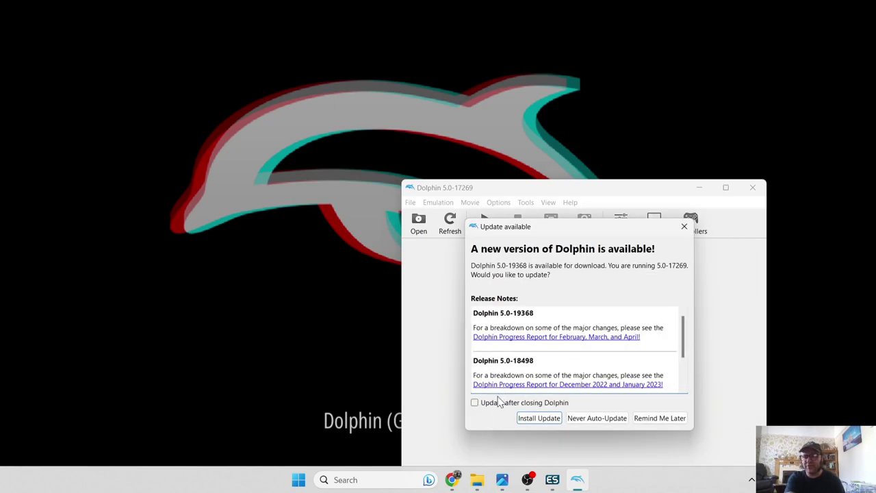
left_click(476, 406)
left_click(475, 404)
left_click(556, 421)
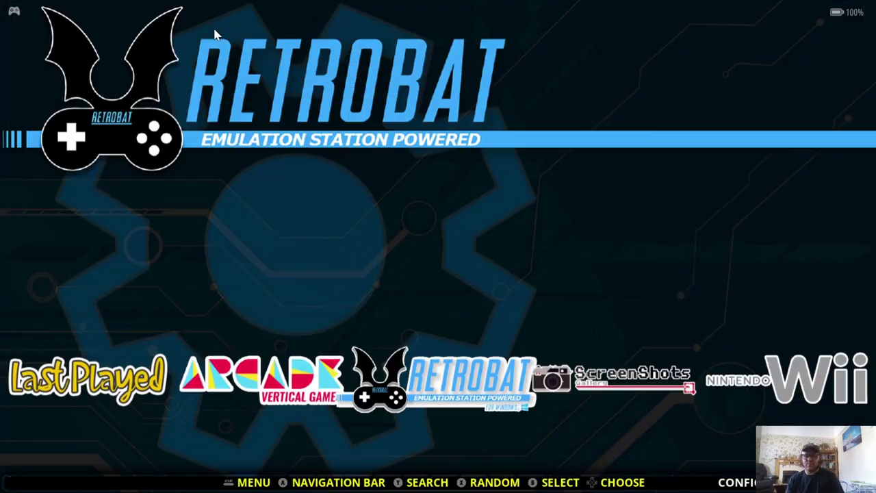
Return to the Nintendo Wii game list and open its advanced system options.
key("Right")
key("Right")
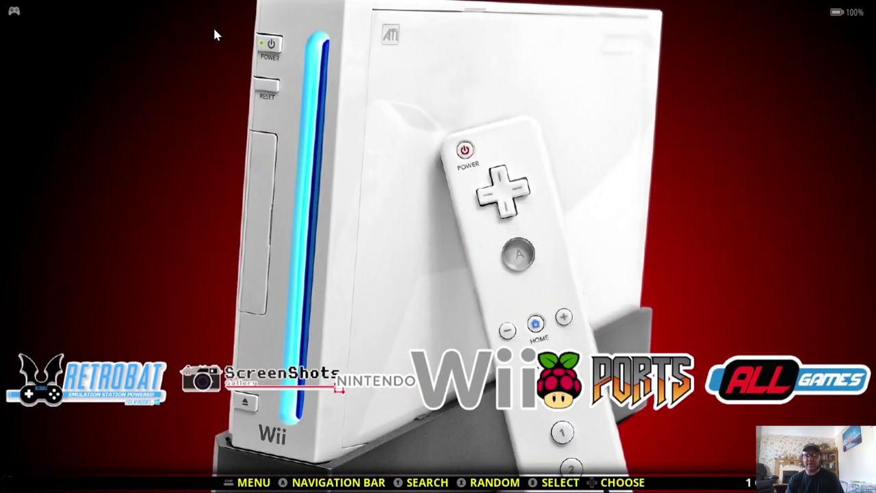
key("Return")
key("BackSpace")
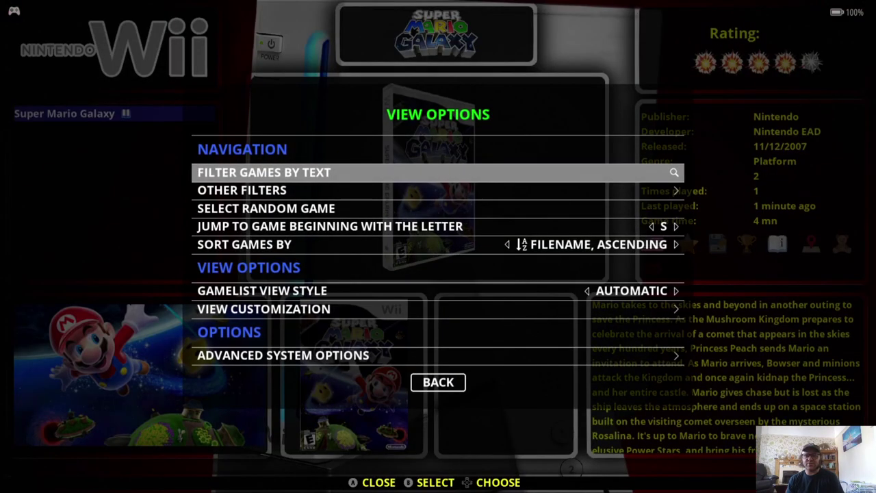
key("Up")
key("Return")
Set the Wii system's emulator to the standalone Dolphin instead of Libretro: Dolphin.
key("Return")
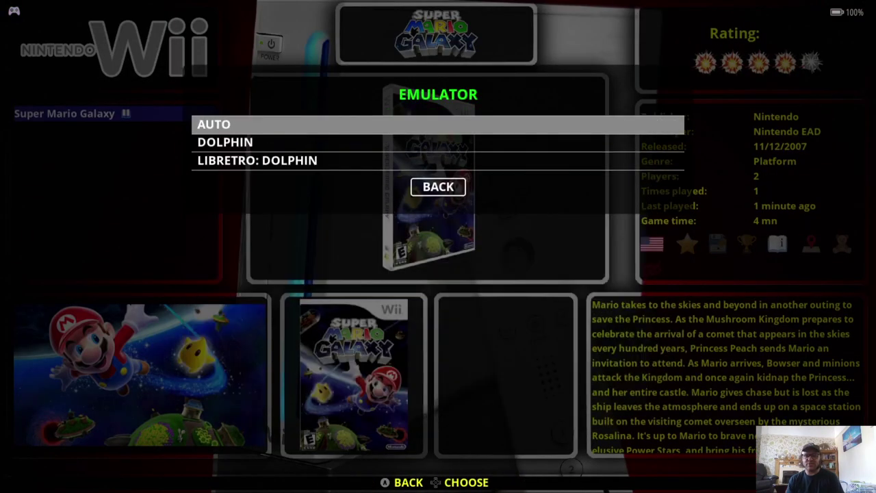
key("Down")
key("Down")
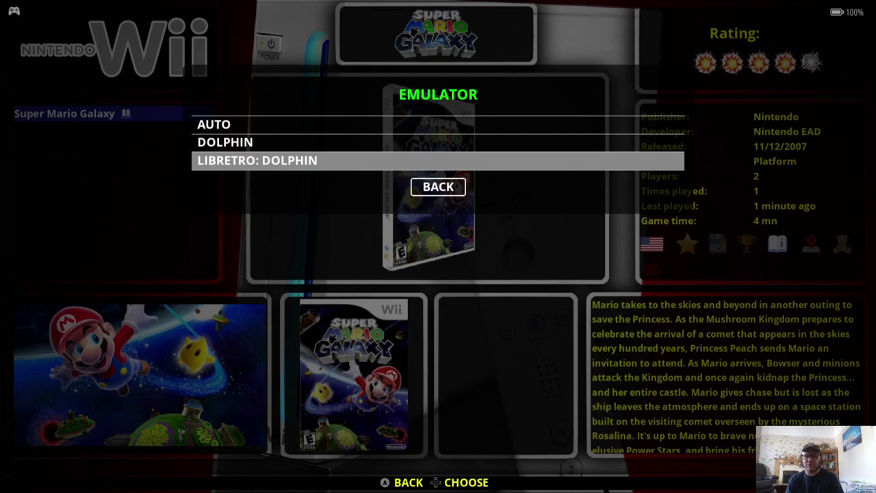
key("Up")
key("Up")
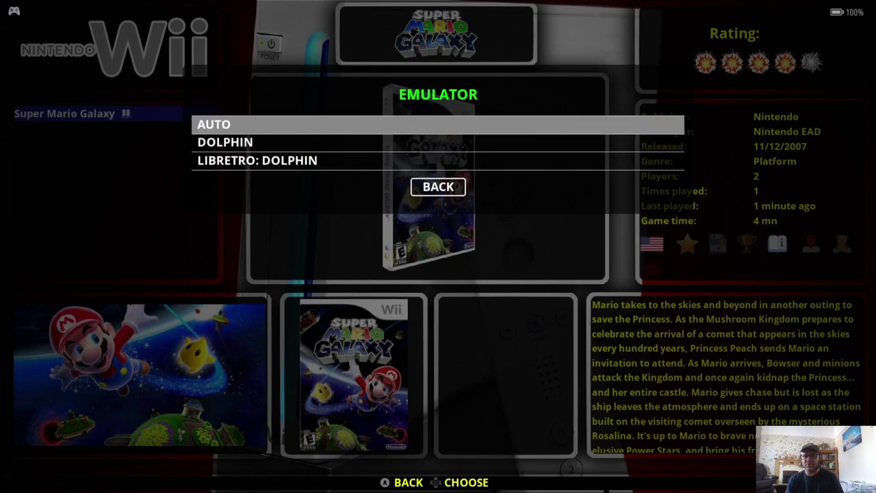
key("Down")
key("Return")
Check the Wiimote type and emulated devices in the Wii Controls settings, and leave the system options.
key("Up")
key("Return")
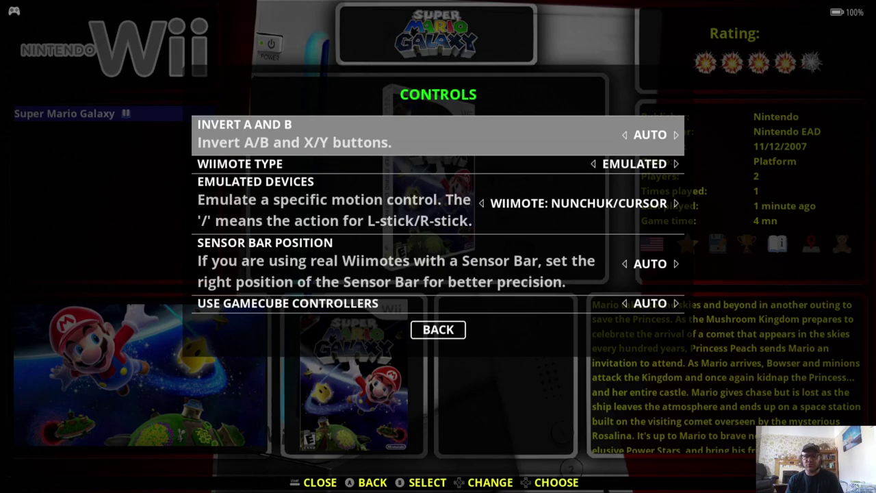
key("Down")
key("Down")
key("Up")
key("Down")
key("Escape")
key("Escape")
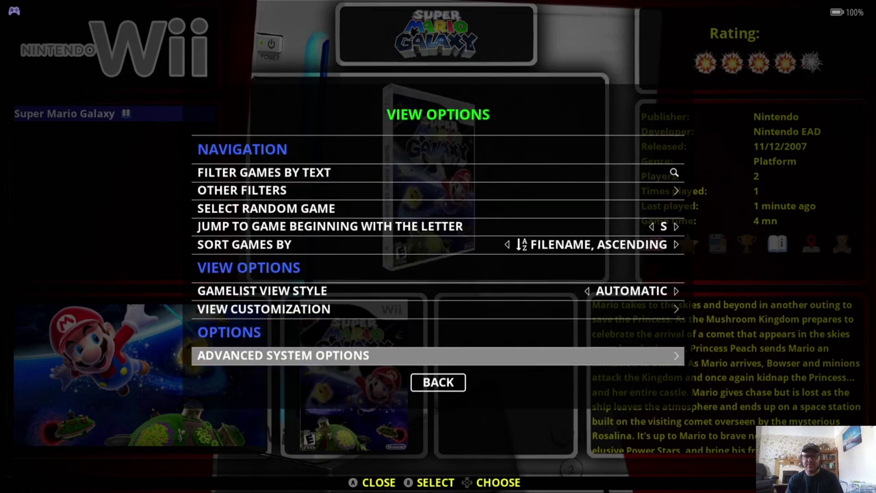
Close the view options and launch Super Mario Galaxy with the standalone Dolphin emulator.
key("Escape")
key("Return")
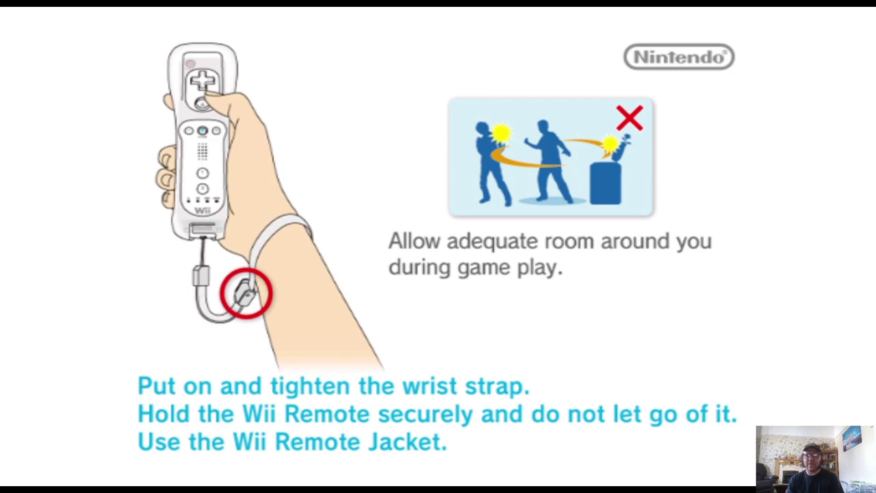
Exit Super Mario Galaxy and open the advanced system options for the Wii game list.
key("Escape")
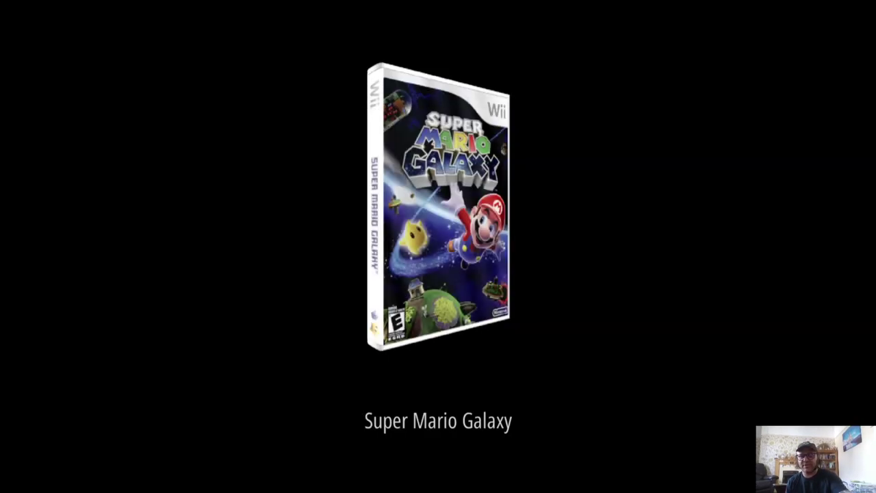
key("BackSpace")
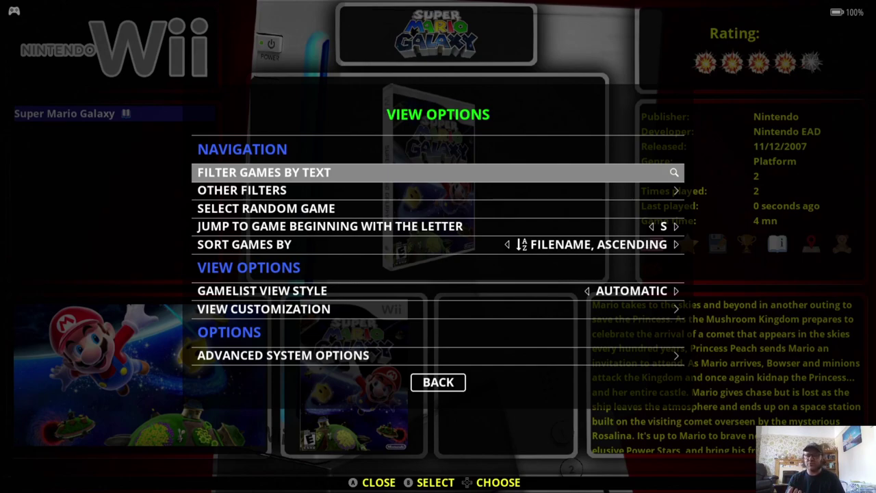
key("Up")
key("Up")
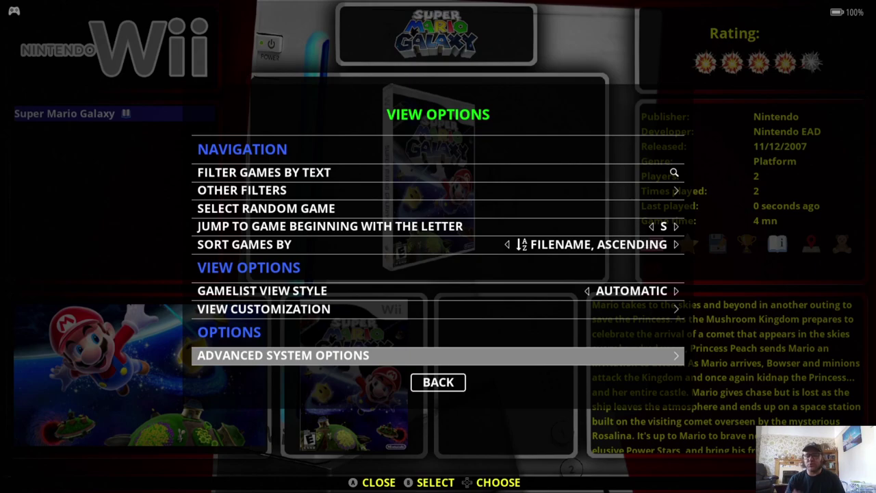
key("Up")
key("Down")
key("Return")
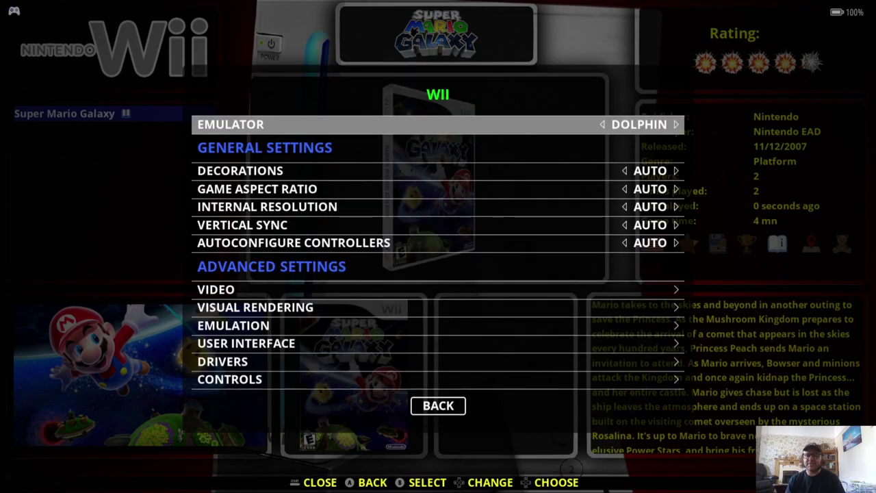
Look through the available Decorations bezels for the Wii system and leave the list without choosing one.
key("Down")
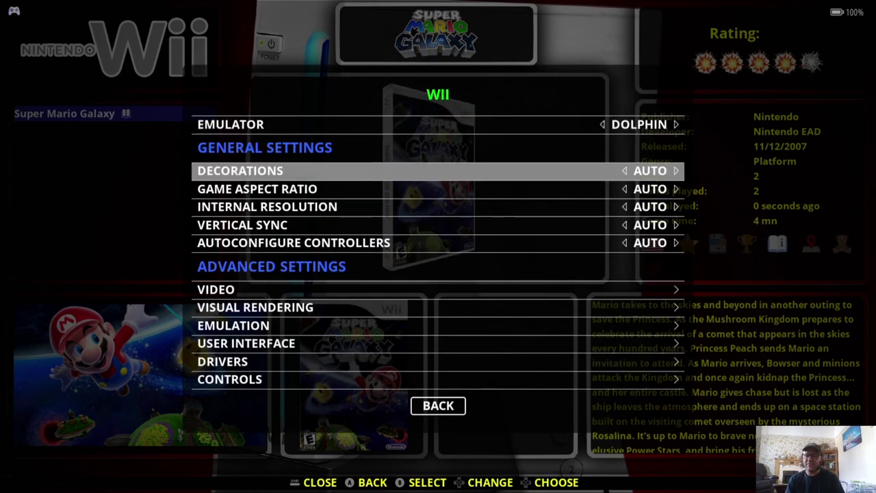
key("Return")
key("Down")
key("Down")
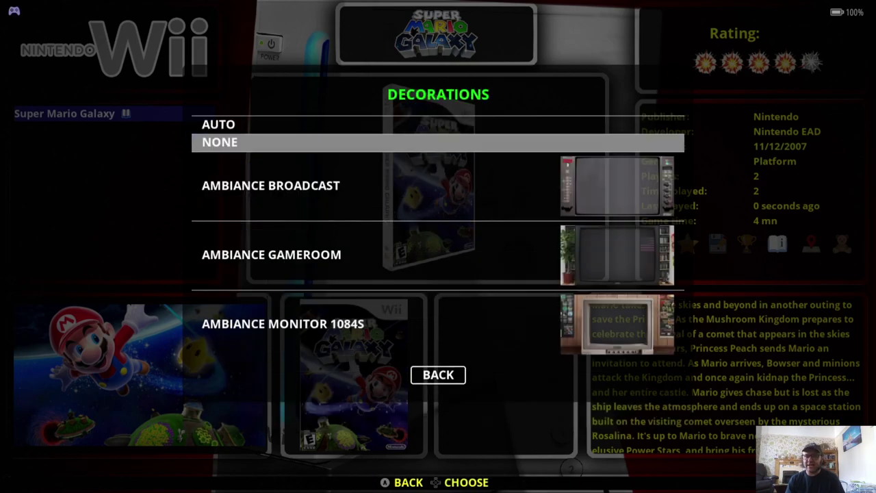
key("Down")
key("Down")
key("Down")
key("Down")
key("Down")
key("Down")
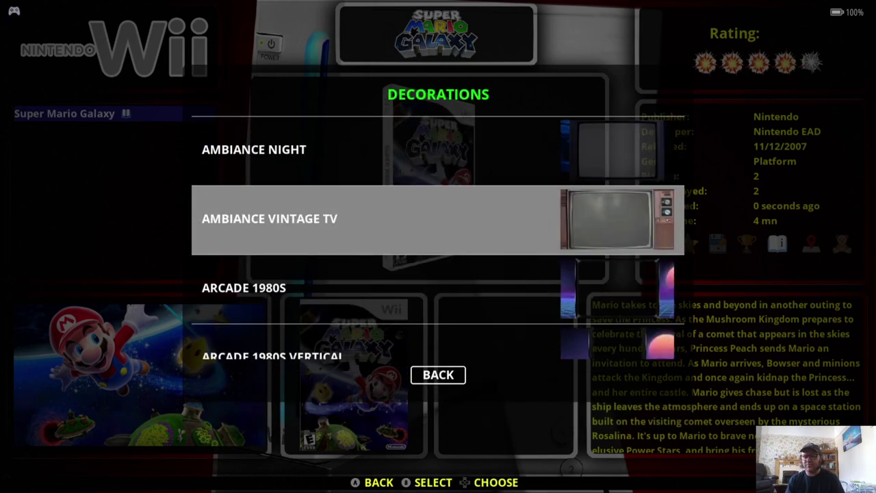
key("Down")
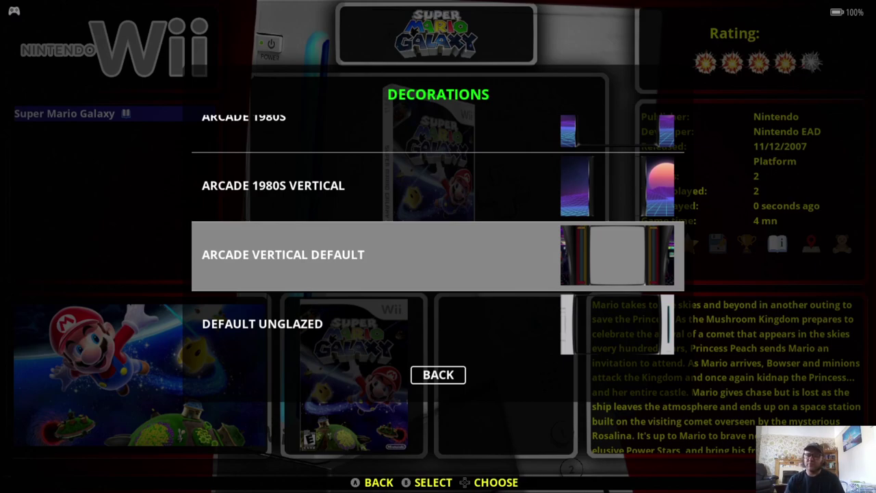
key("Up")
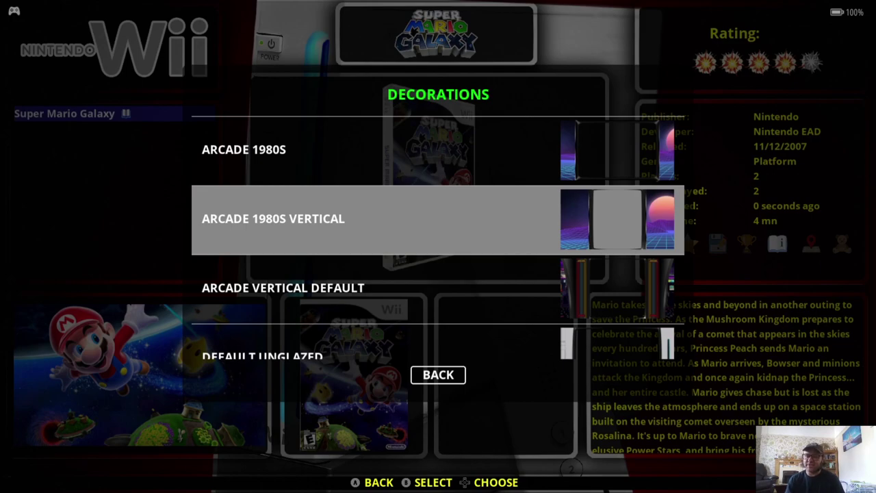
key("Down")
key("Down")
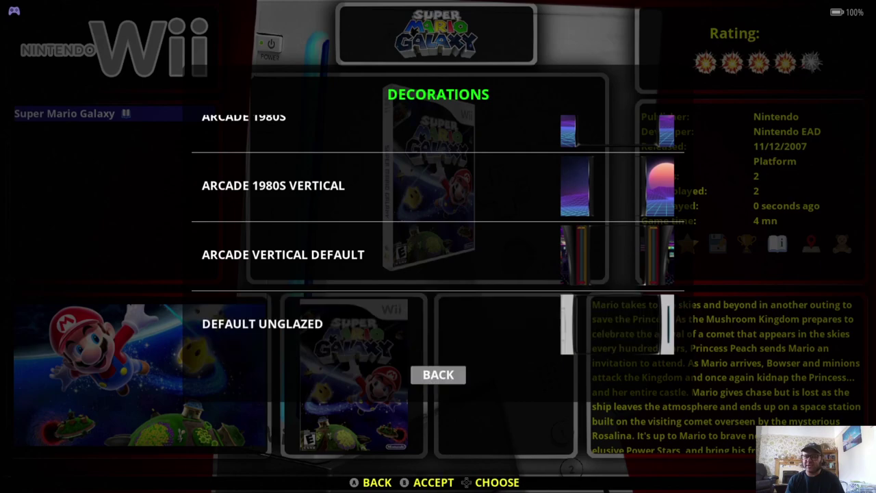
key("Escape")
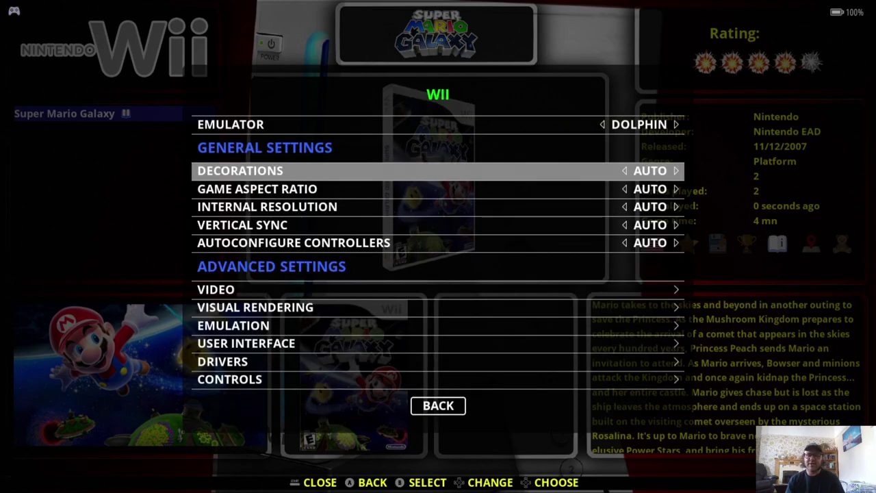
Review the Wii game aspect ratio choices and select Auto.
key("Down")
key("Return")
key("Down")
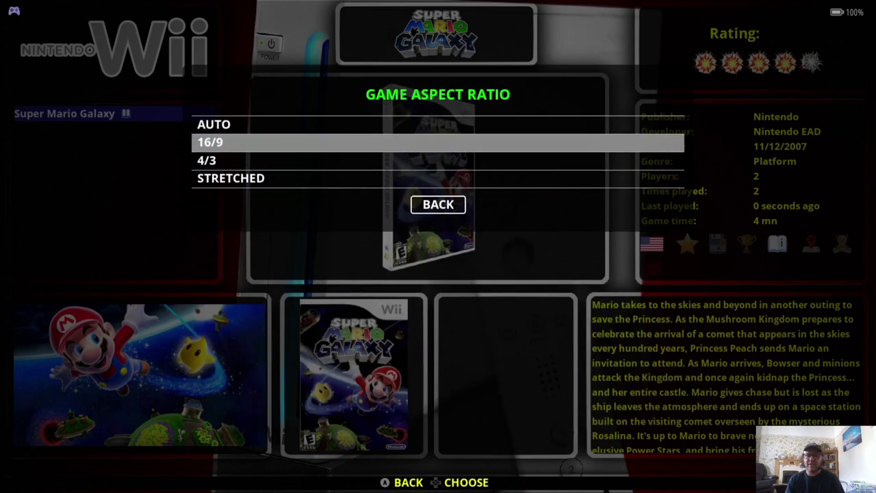
key("Up")
key("Down")
key("Up")
key("Return")
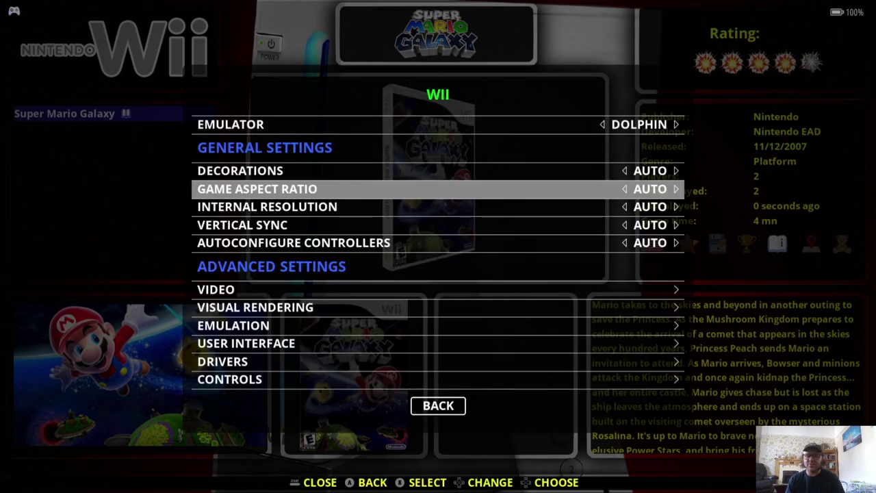
key("Return")
key("Down")
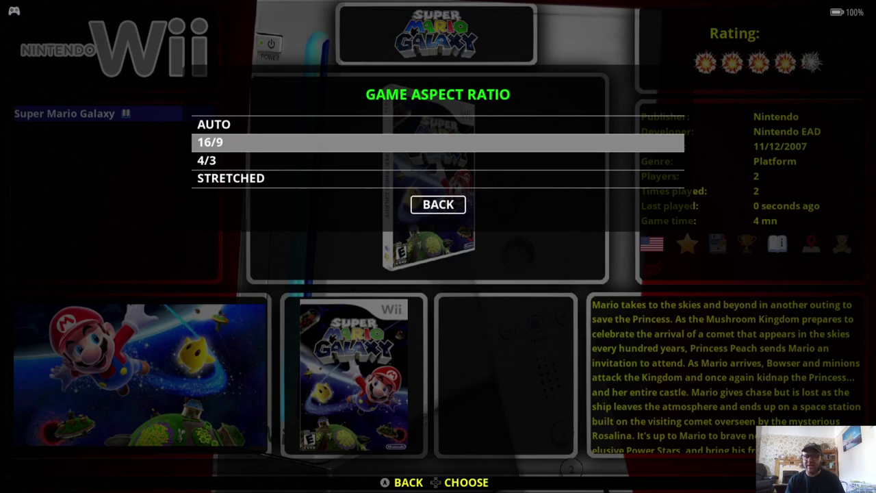
key("Up")
key("Return")
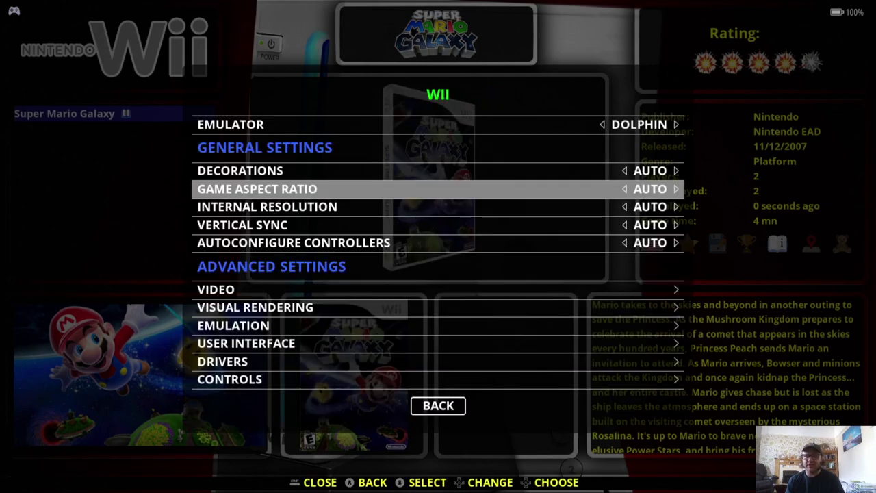
Set the Wii system's internal resolution to X3 (1080P).
key("Down")
key("Return")
key("Down")
key("Down")
key("Down")
key("Down")
key("Down")
key("Down")
key("Down")
key("Down")
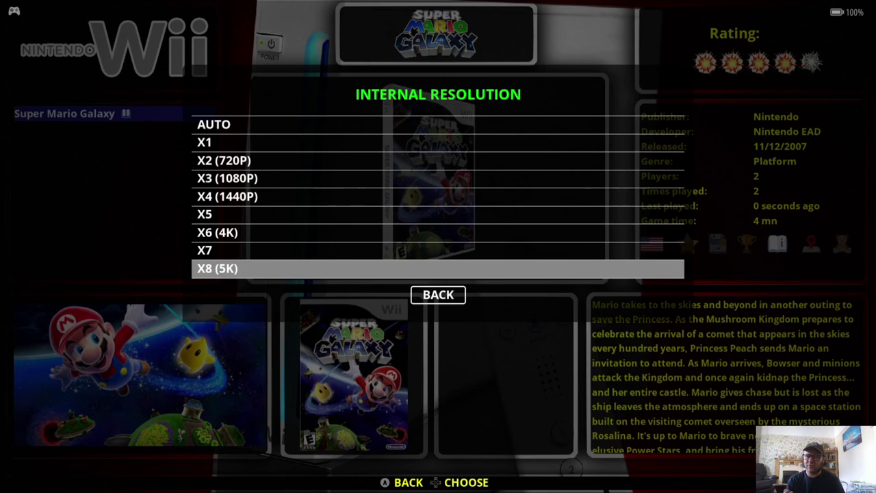
key("Up")
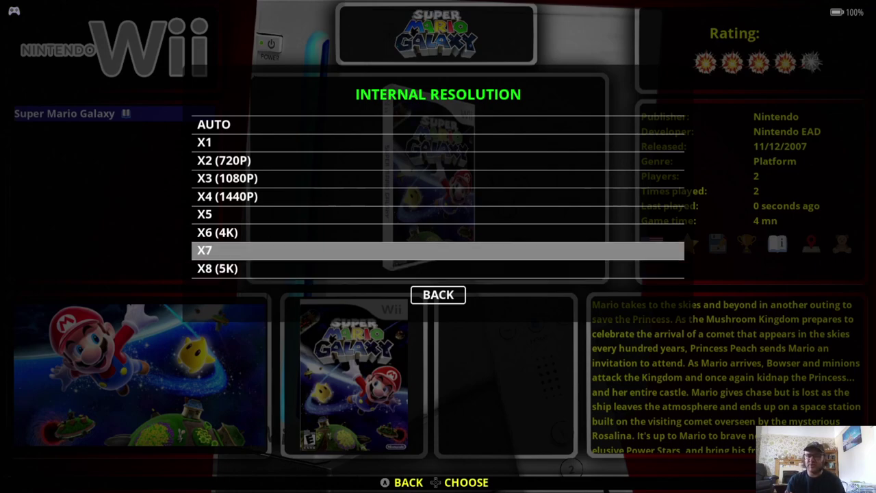
key("Up")
key("Up")
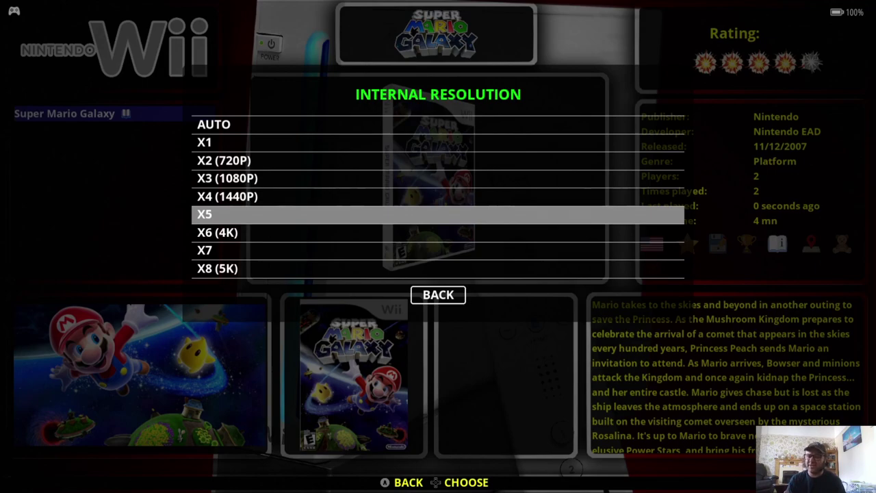
key("Up")
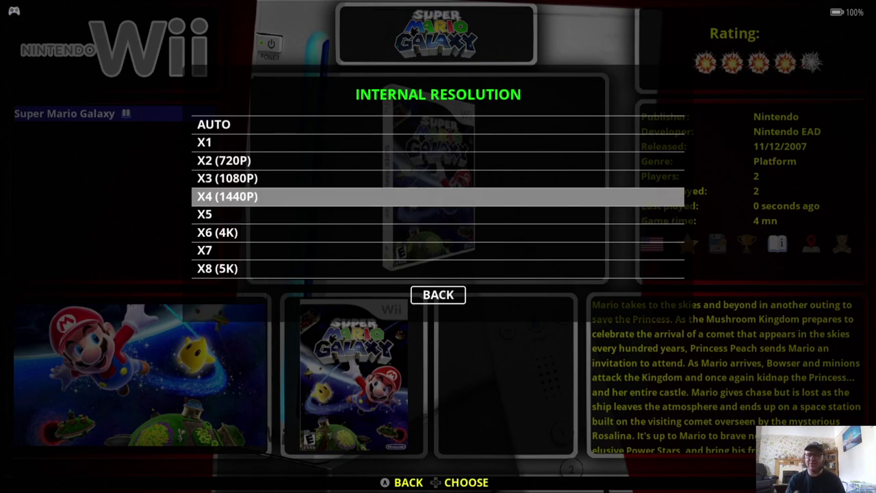
key("Up")
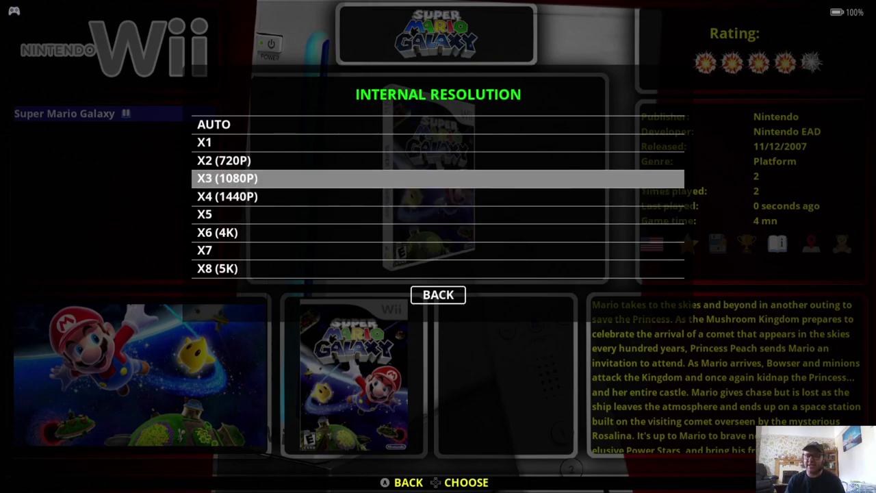
key("Return")
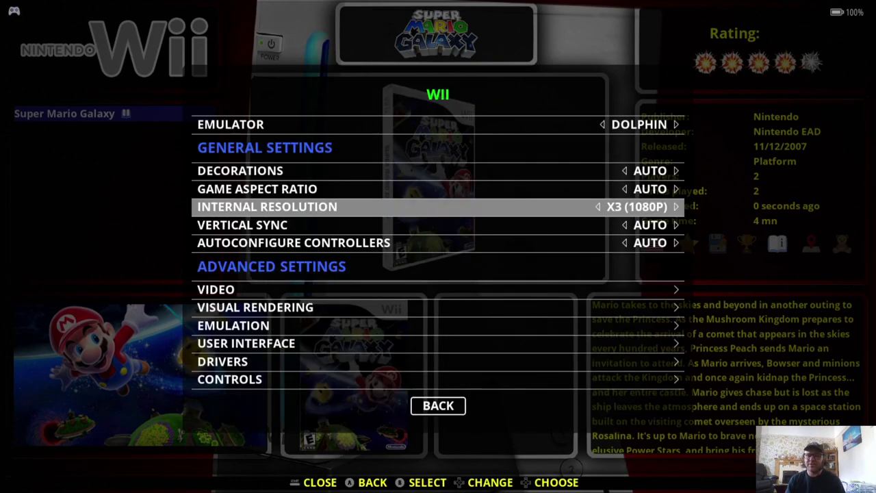
Set vertical sync to Yes for the Wii system.
key("Down")
key("Return")
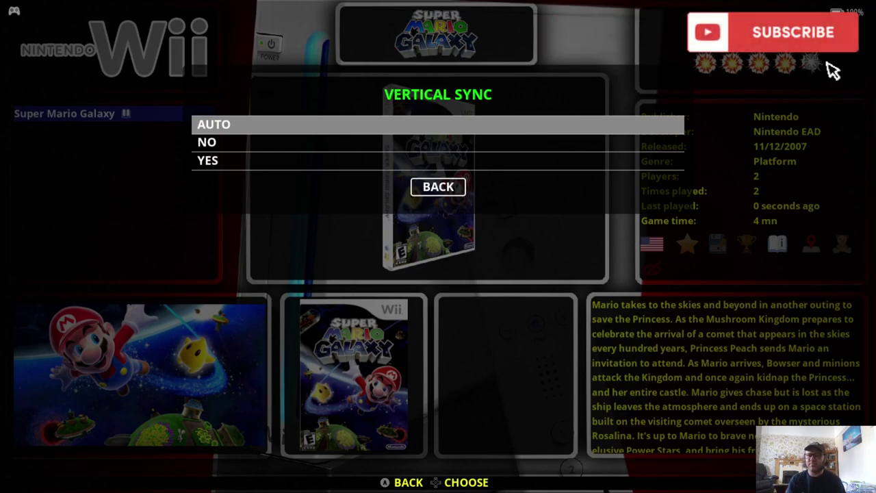
key("Up")
key("Return")
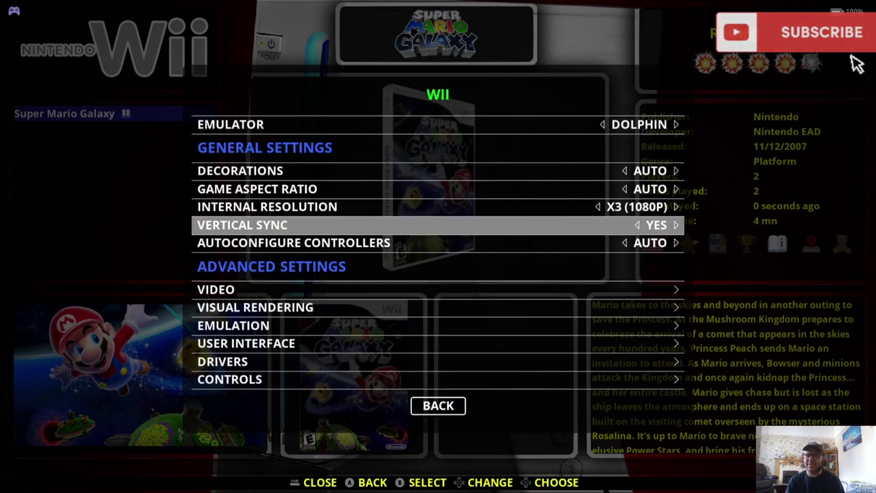
Review the video mode resolutions in the advanced Video settings and select Auto.
key("Down")
key("Down")
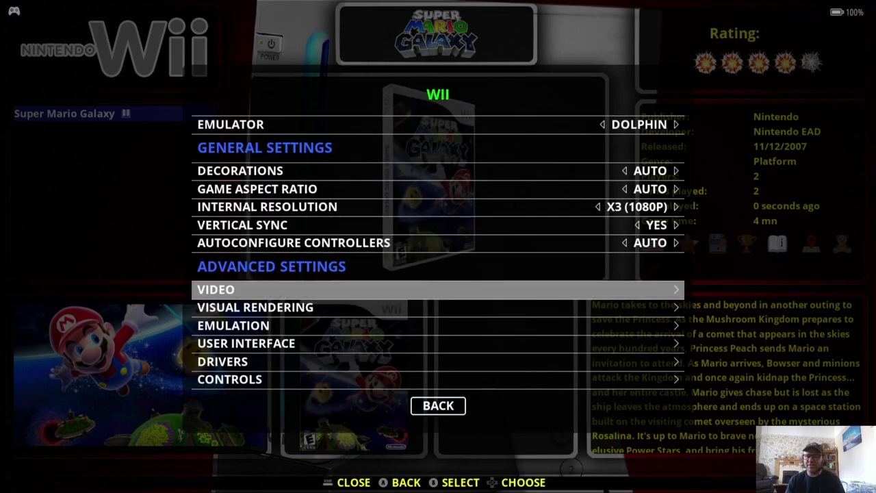
key("Return")
key("Return")
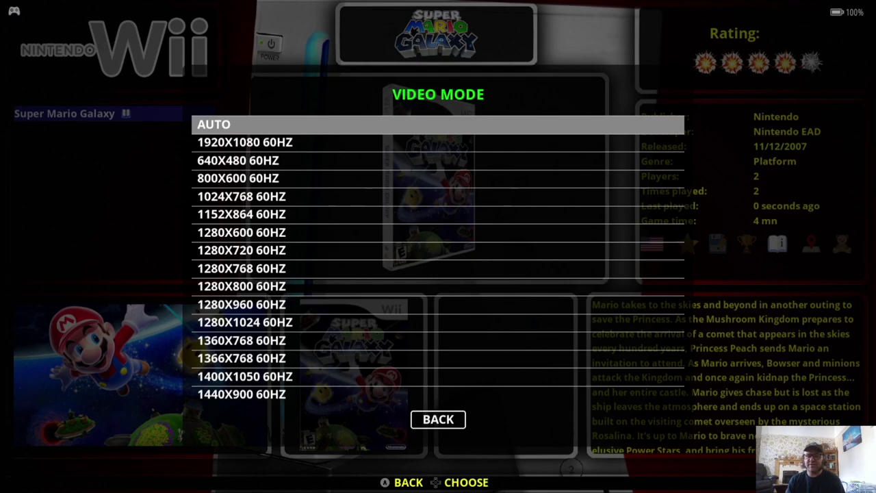
key("Down")
key("Down")
key("Down")
key("Down")
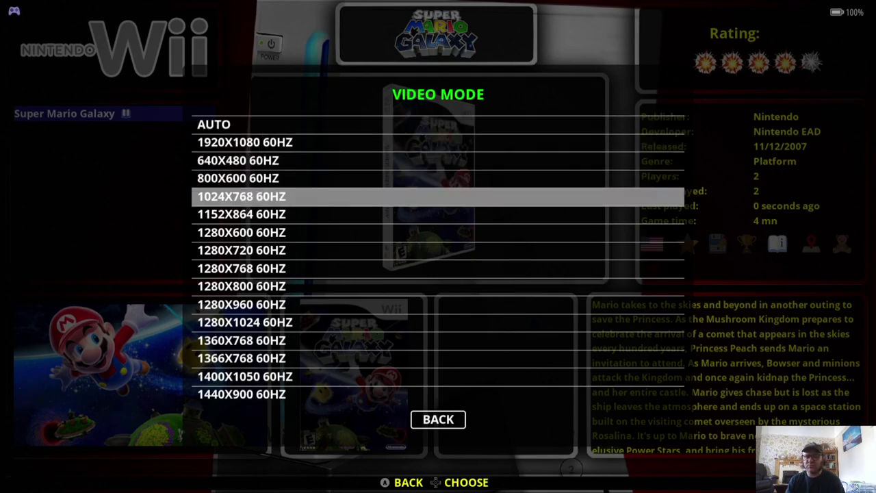
key("Up")
key("Up")
key("Up")
key("Down")
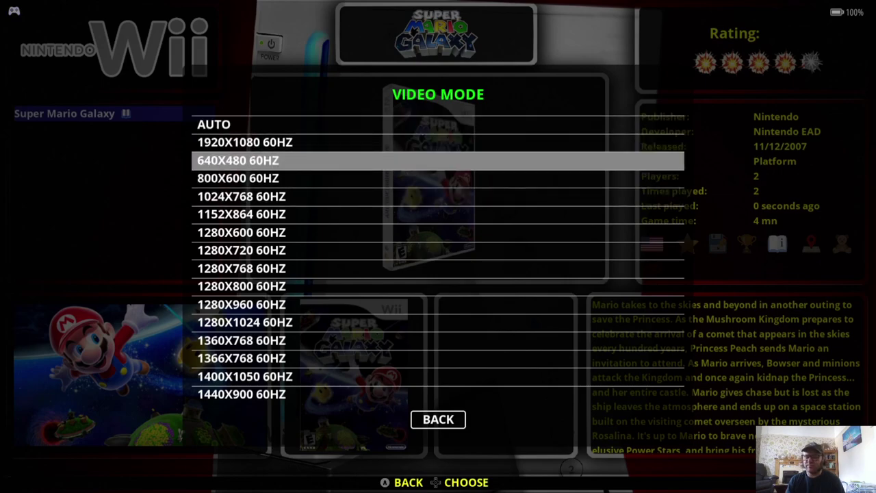
key("Up")
key("Up")
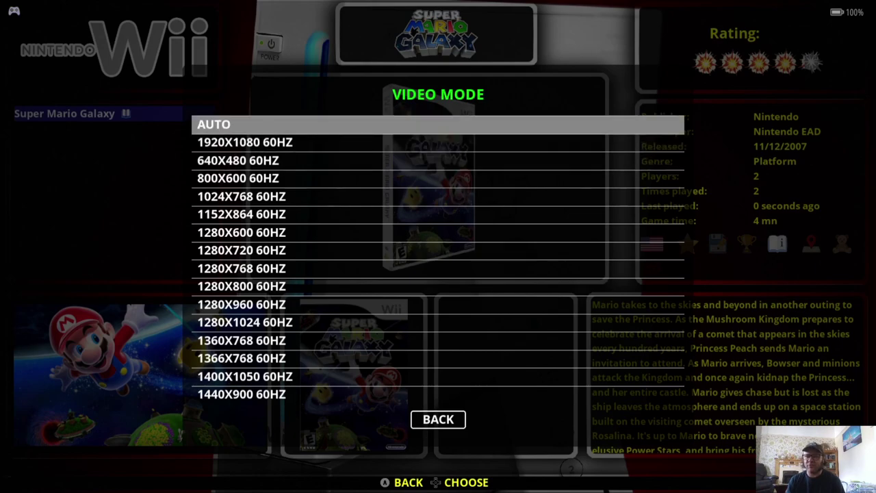
key("Return")
Set Widescreen to Yes in the advanced Video settings and return to the Wii system options.
key("Down")
key("Return")
key("Down")
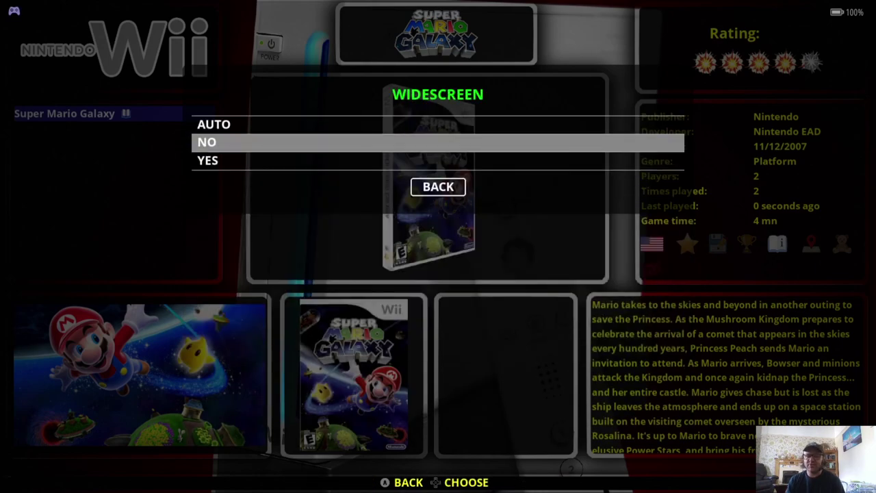
key("Down")
key("Return")
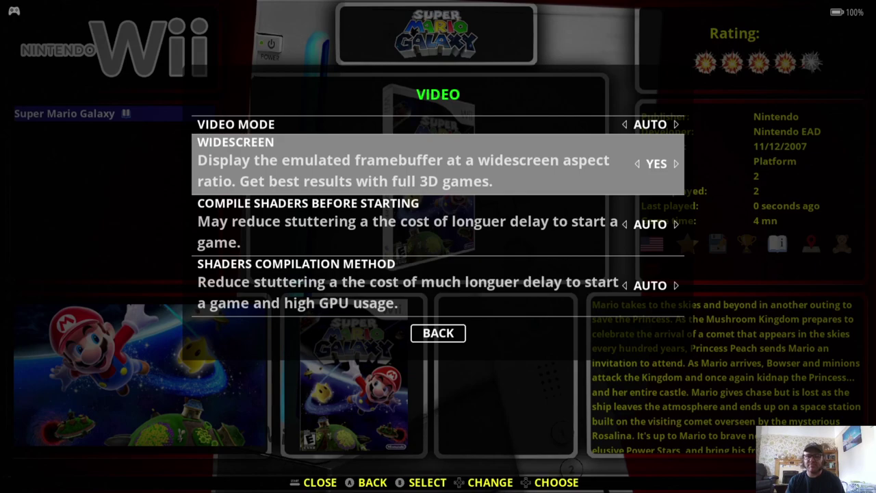
key("BackSpace")
Set anisotropic filtering to 4X in the Wii system's visual rendering settings.
key("Return")
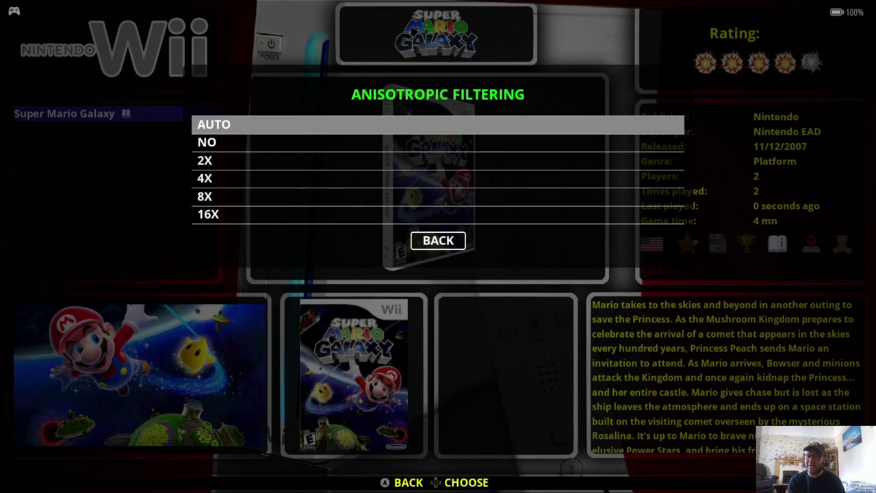
key("Down")
key("Down")
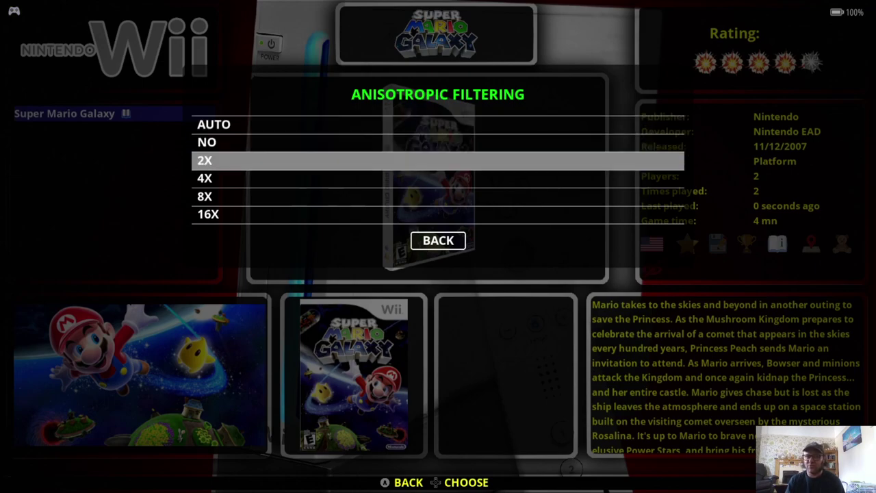
key("Down")
key("Down")
key("Up")
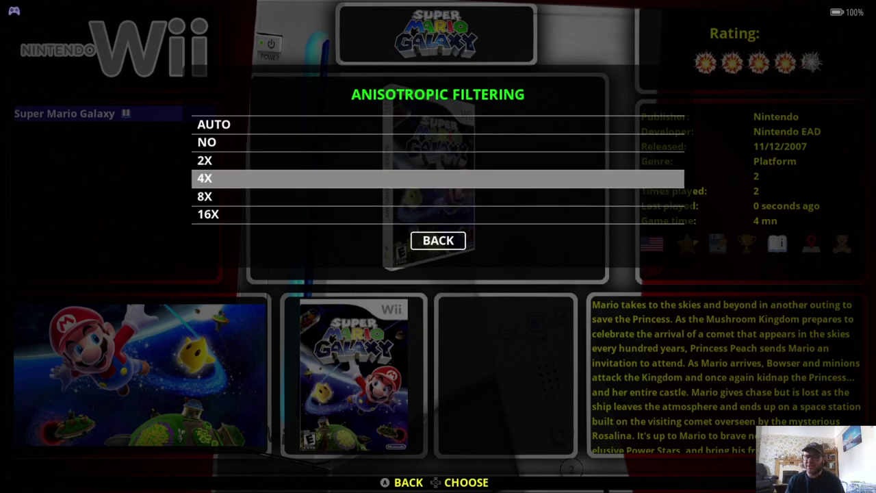
key("Down")
key("Up")
key("Up")
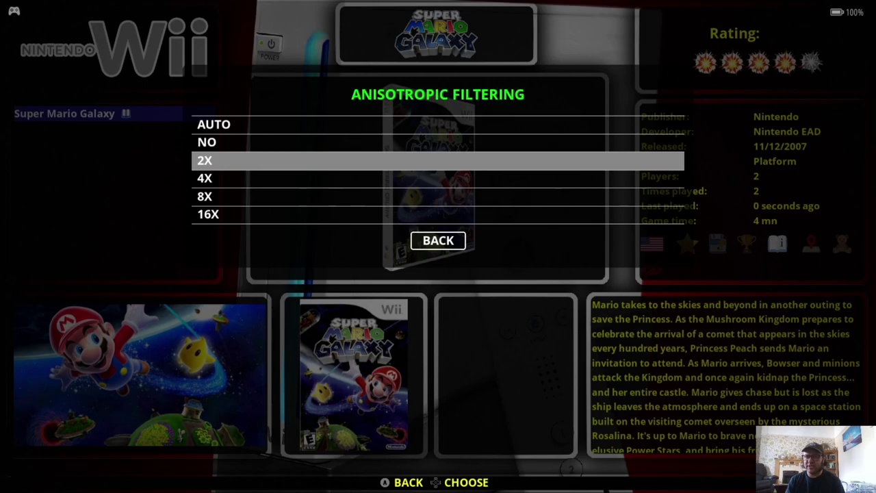
key("Down")
key("Down")
key("Down")
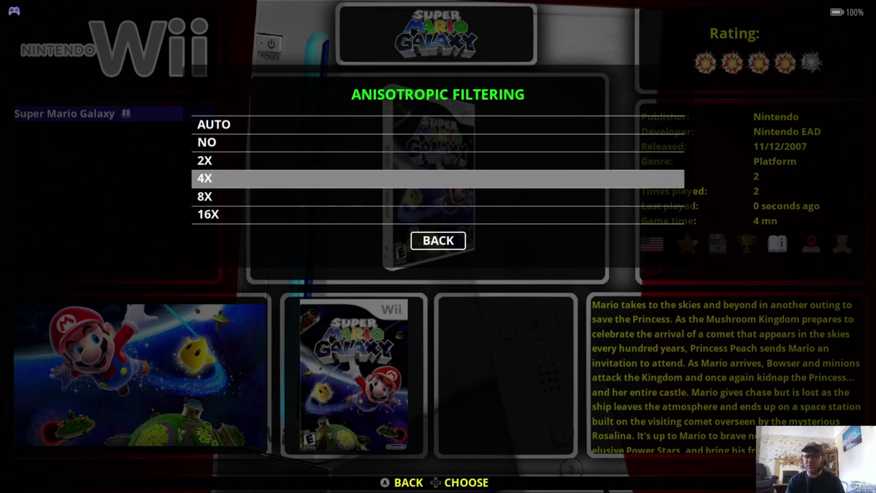
key("Up")
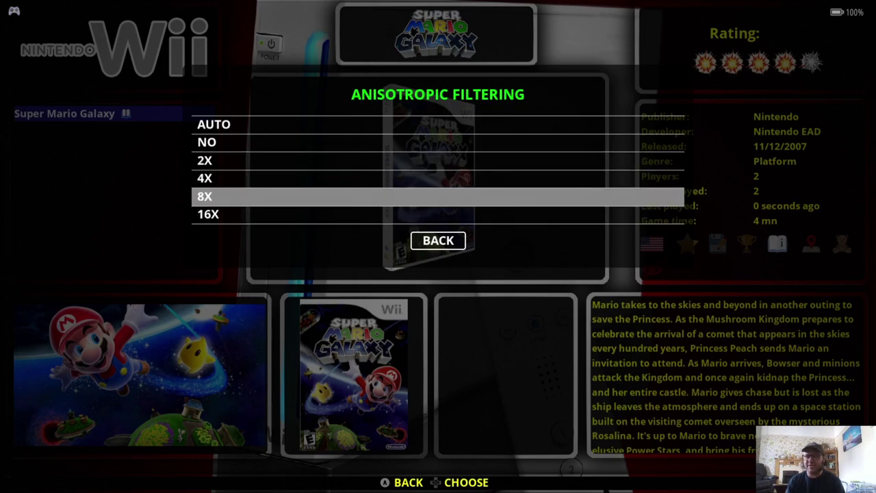
key("Up")
key("Up")
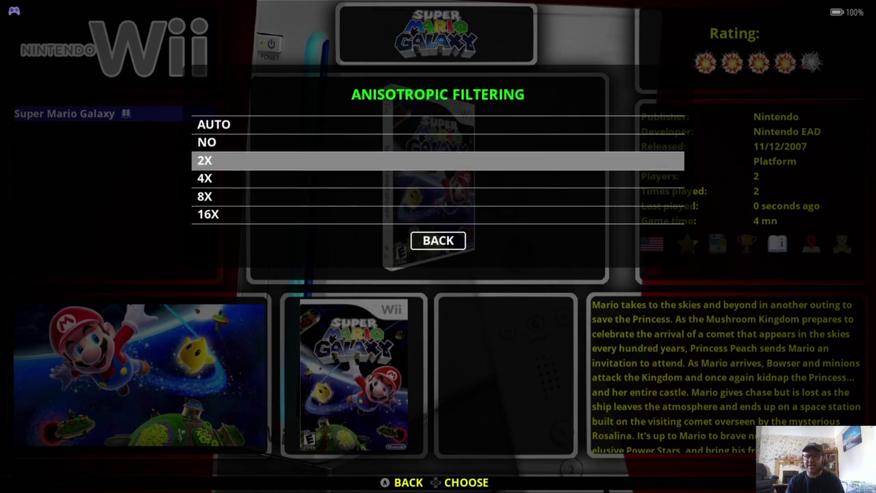
key("Down")
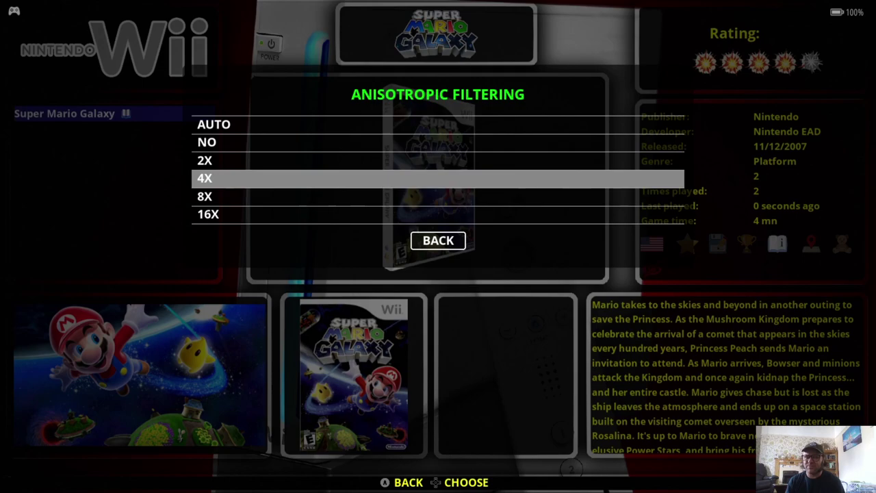
key("Return")
Set anti-aliasing to 2X in the visual rendering settings.
key("Down")
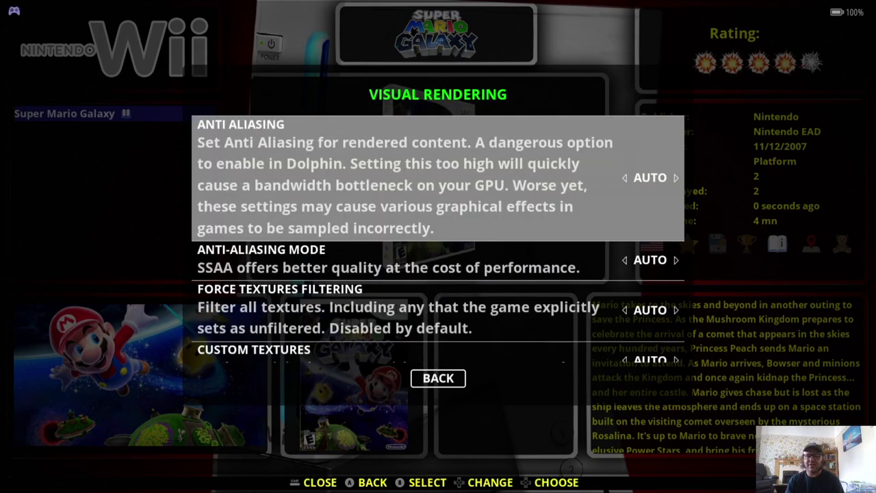
key("Return")
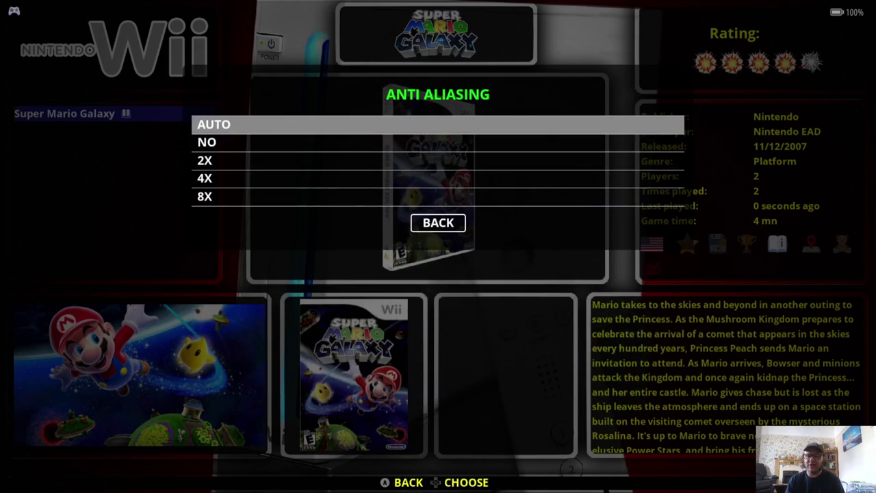
key("Down")
key("Down")
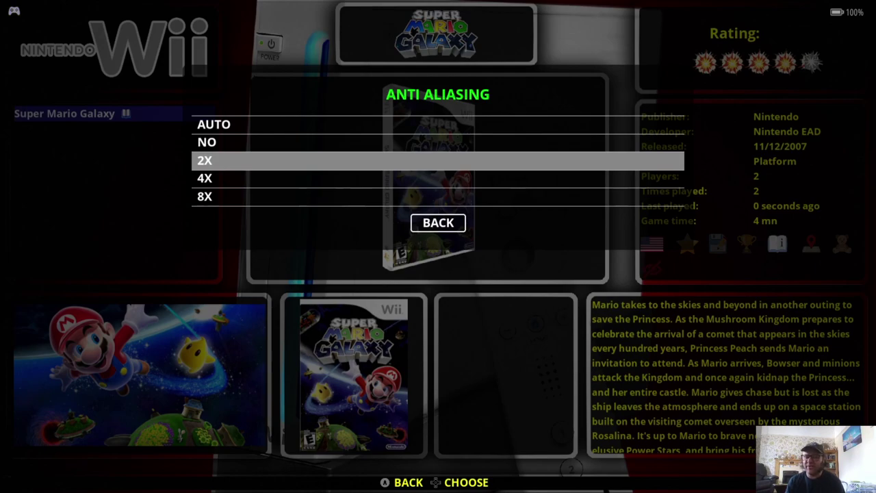
key("Return")
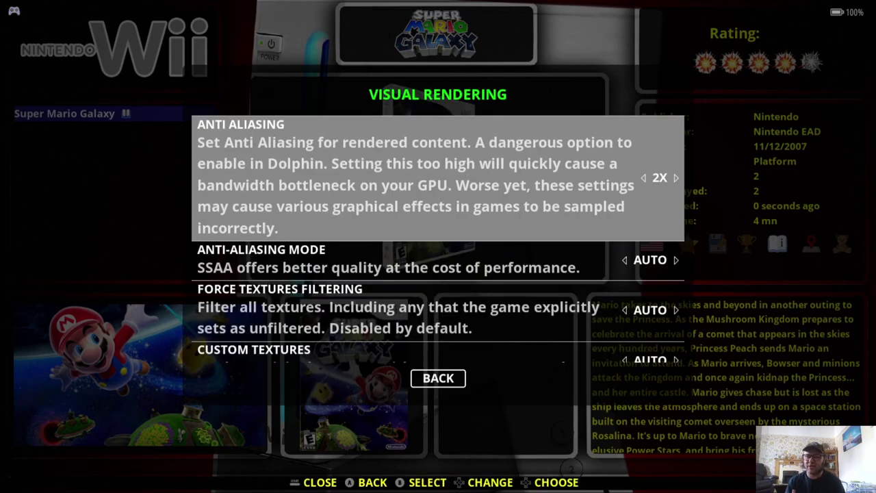
Review the anti-aliasing mode choices and select Auto.
key("Down")
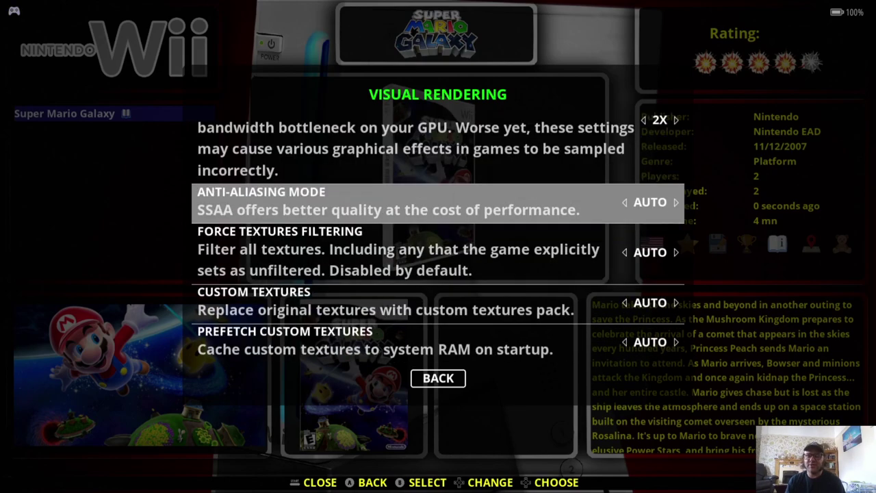
key("Return")
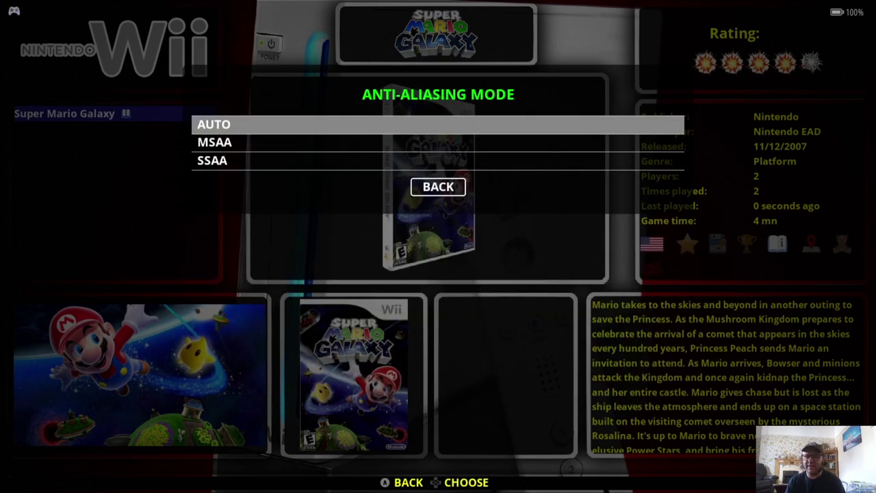
key("Down")
key("Up")
key("Return")
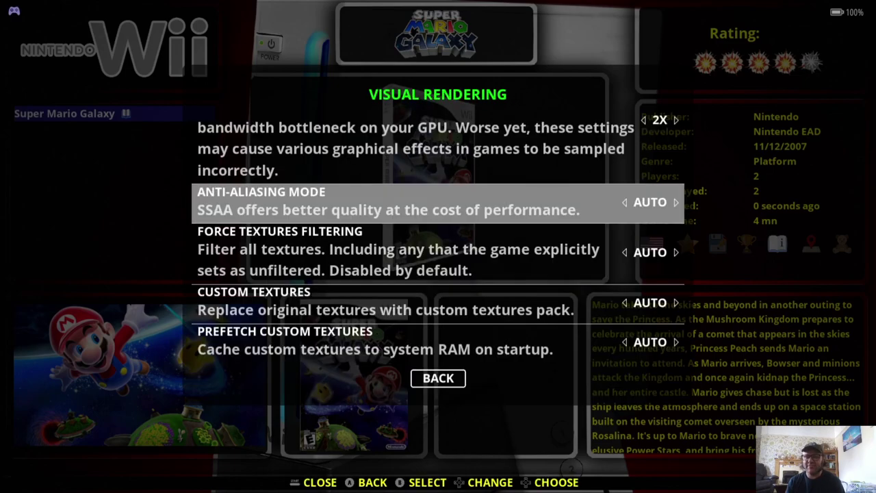
Check the force textures filtering choices without selecting one and return to the Wii system options.
key("Down")
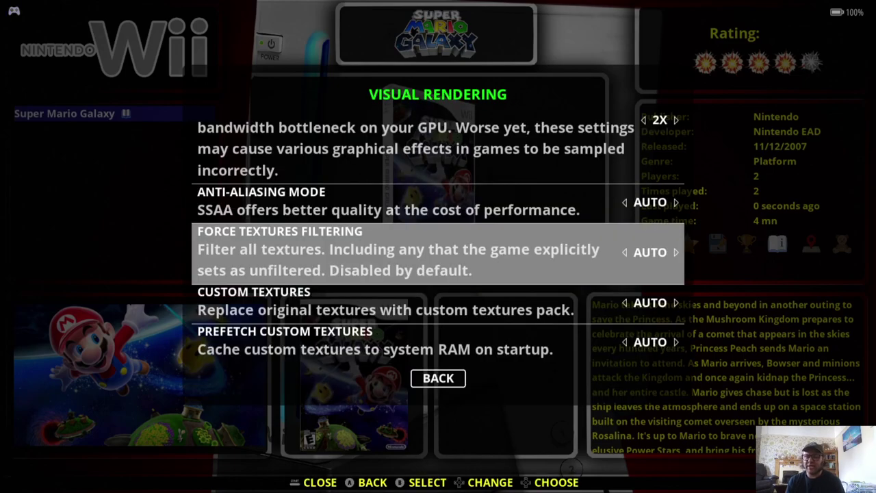
key("Return")
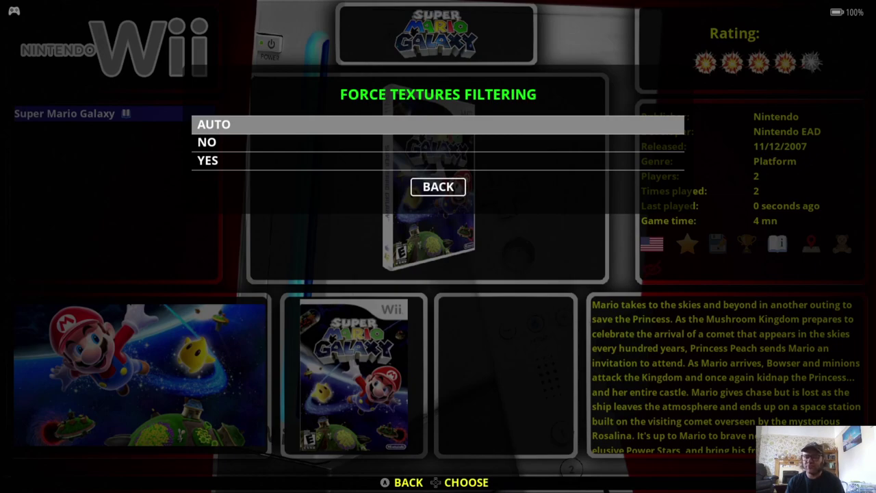
key("Down")
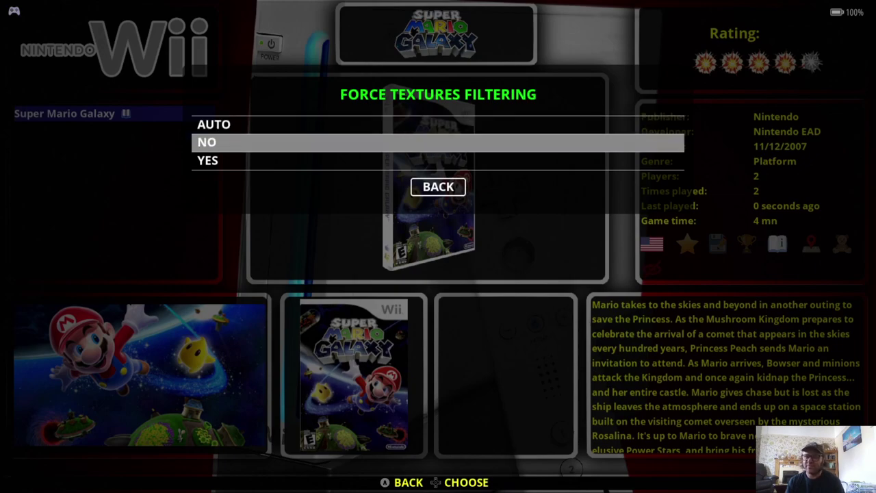
key("Escape")
key("Down")
key("Escape")
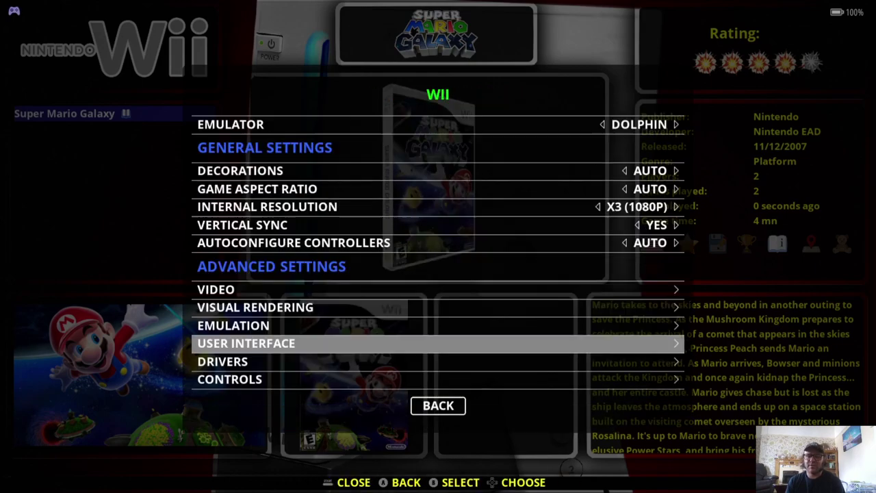
Review the graphics API choices in the advanced driver settings, select Auto and return to the Wii system options.
key("Down")
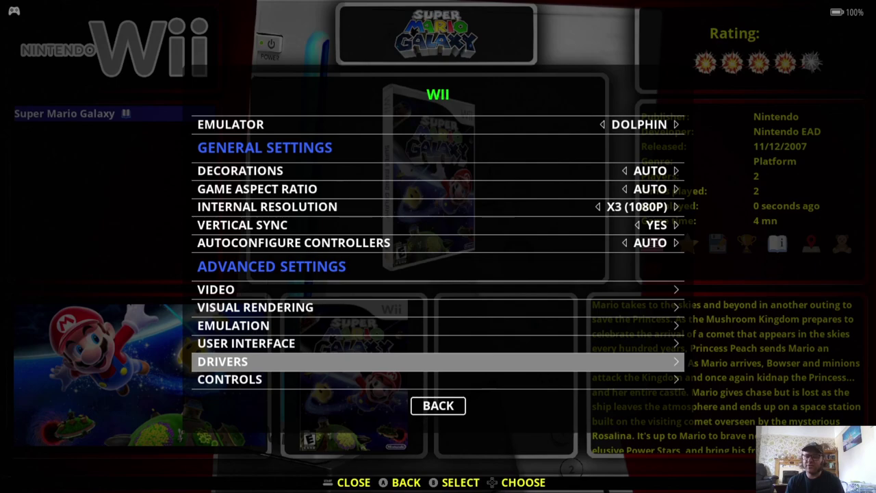
key("Up")
key("Down")
key("Return")
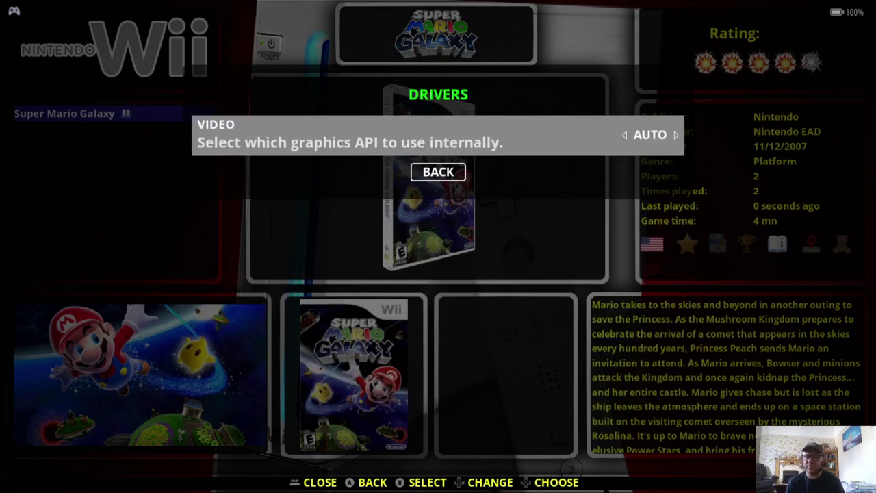
key("Return")
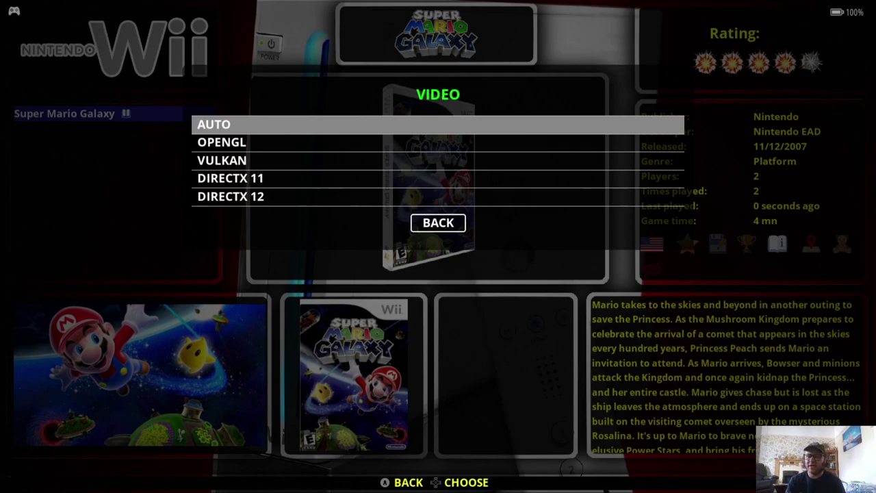
key("Down")
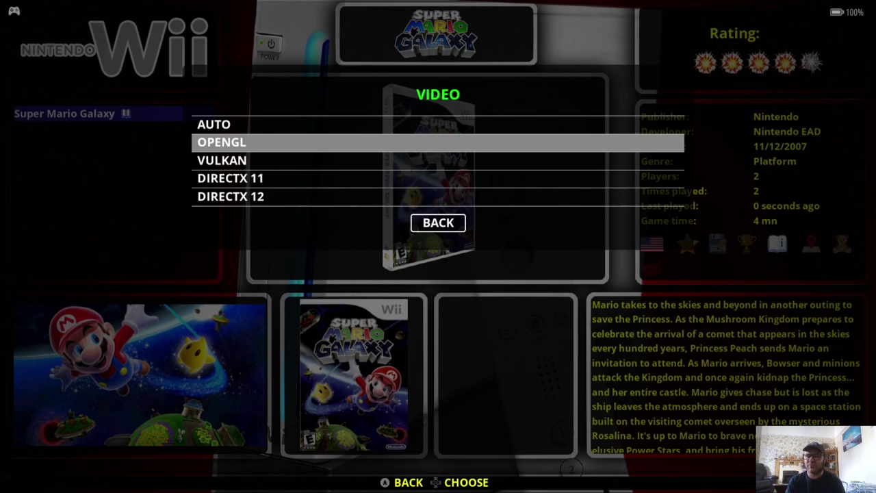
key("Down")
key("Down")
key("Down")
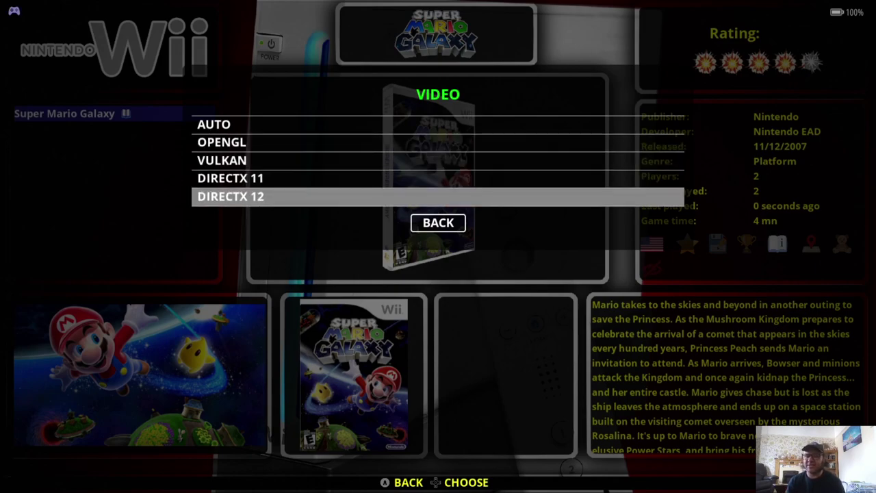
key("Up")
key("Up")
key("Up")
key("Up")
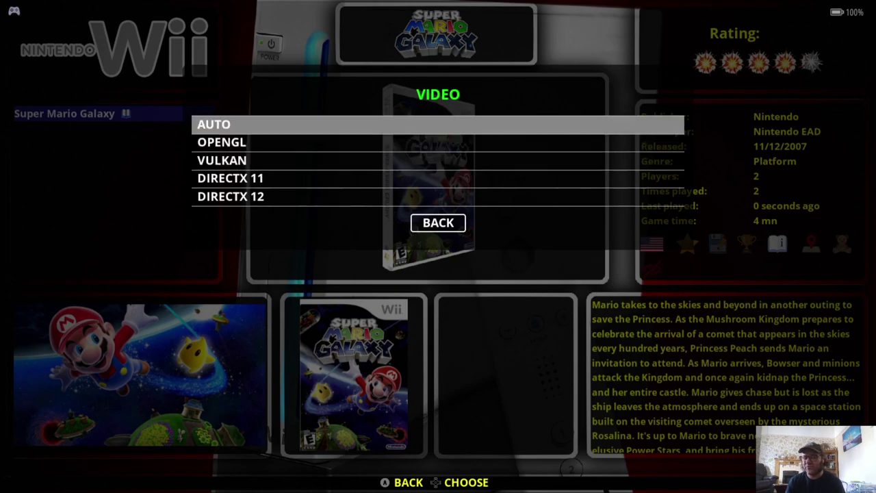
key("Return")
key("BackSpace")
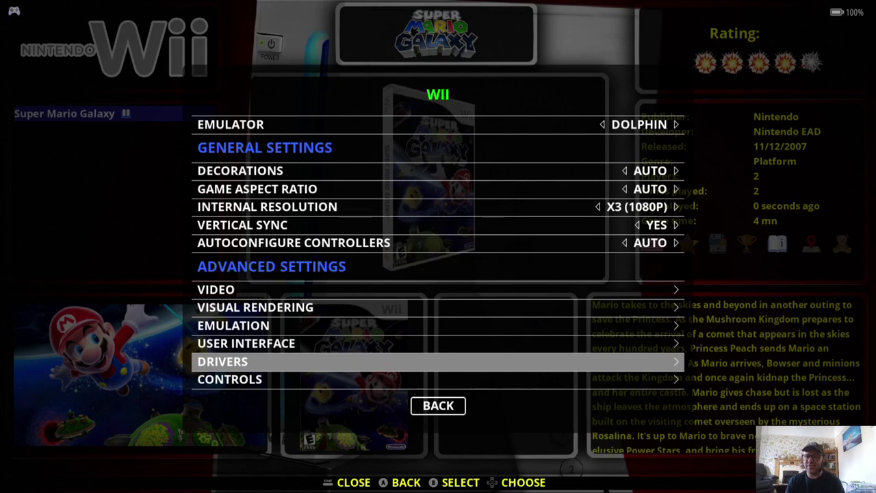
Review the Wiimote control settings and select Wiimote: Nunchuk/Cursor as the emulated device.
key("Down")
key("Up")
key("Down")
key("Return")
key("Down")
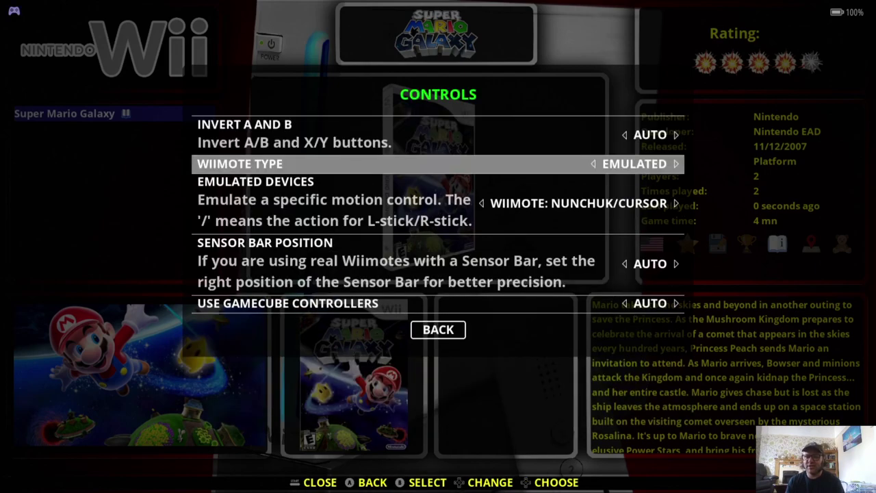
key("Down")
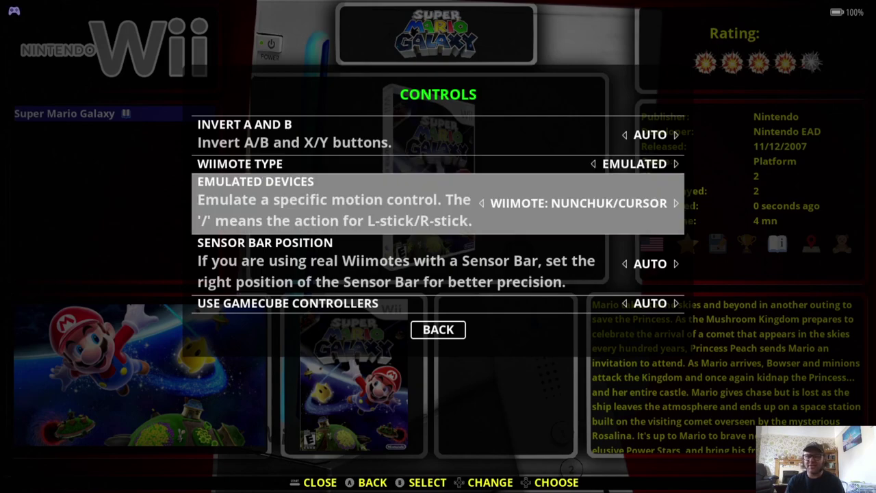
key("Return")
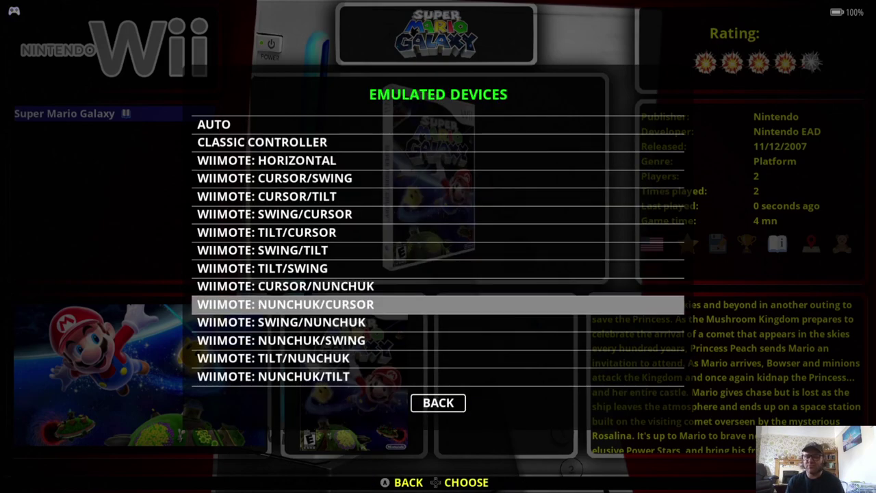
key("Return")
key("Down")
key("Down")
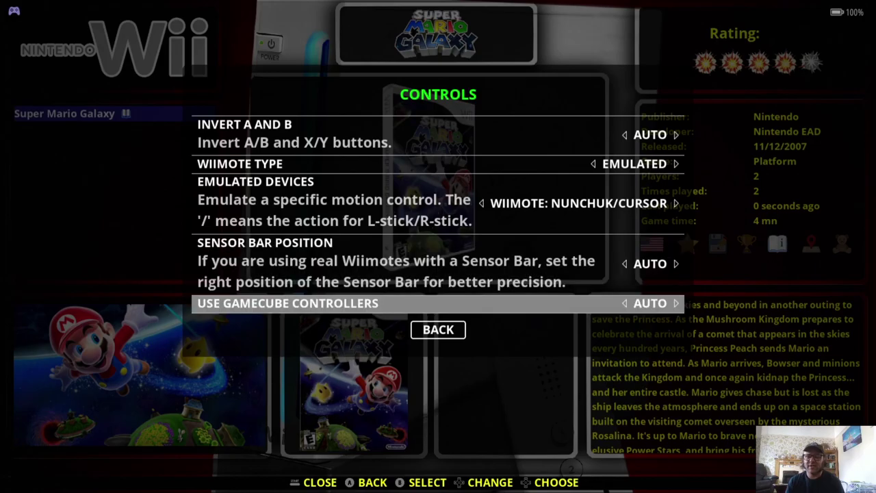
Launch Super Mario Galaxy to try out the new settings and exit the game.
key("Escape")
key("Return")
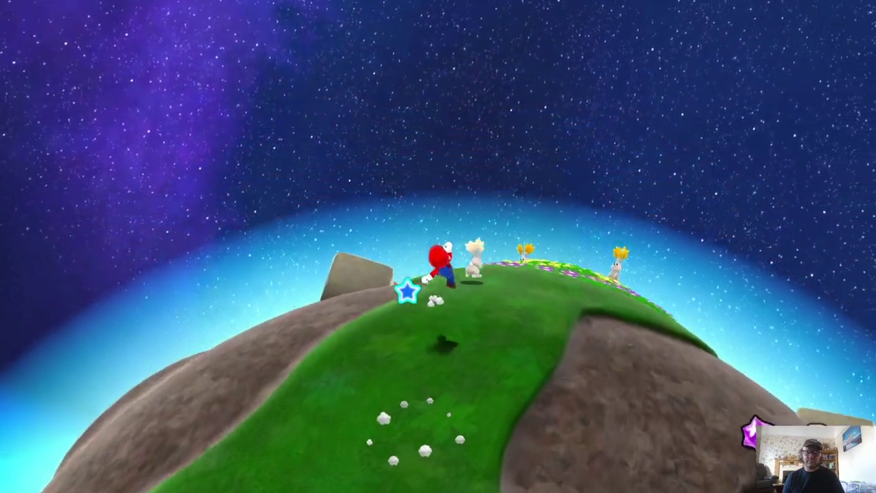
key("Home")
key("Escape")
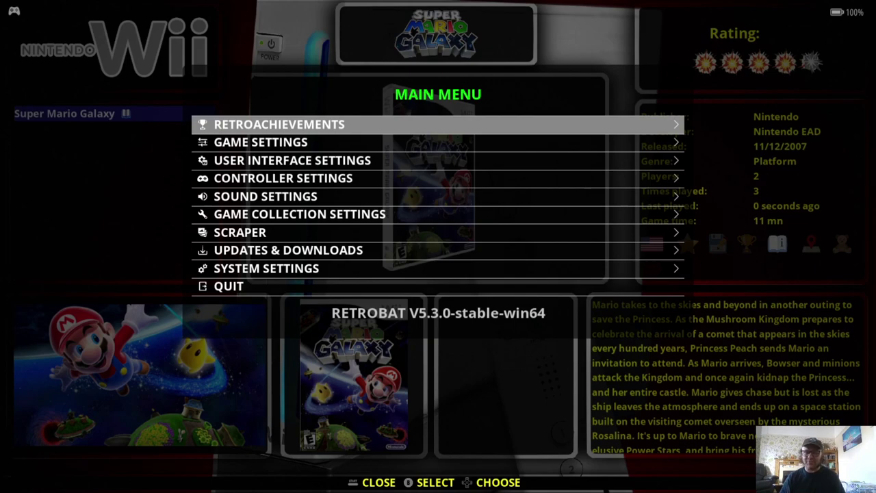
Quit RetroBat and return to the Windows desktop.
key("Down")
key("Down")
key("Down")
key("Down")
key("Down")
key("Down")
key("Down")
key("Down")
key("Down")
key("Return")
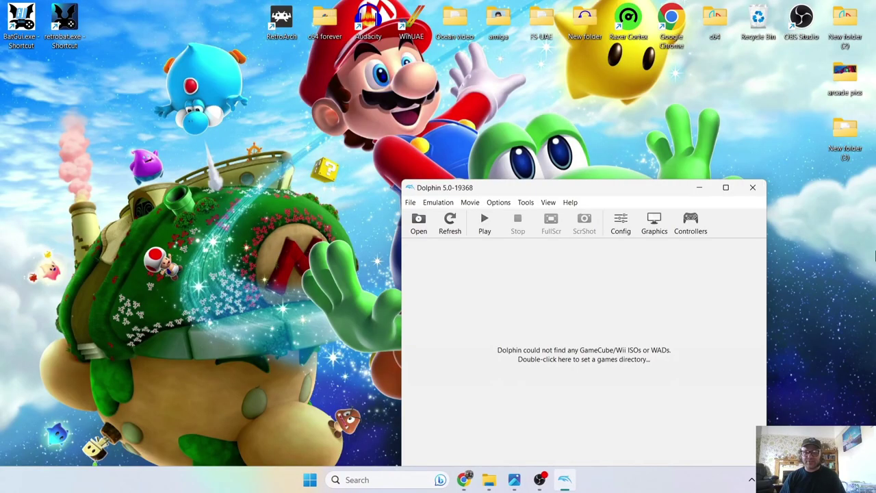
Set C:\RetroBat\roms\wii as Dolphin's games directory.
left_click_drag(563, 191, 418, 84)
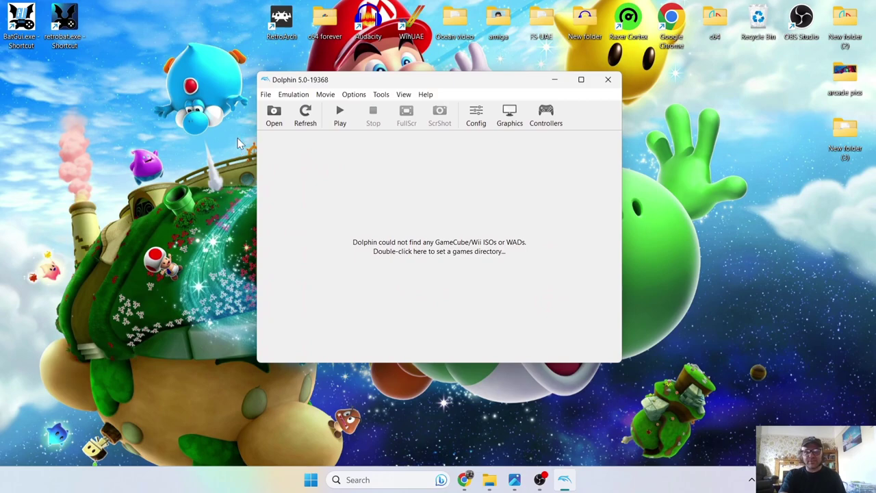
left_click(266, 95)
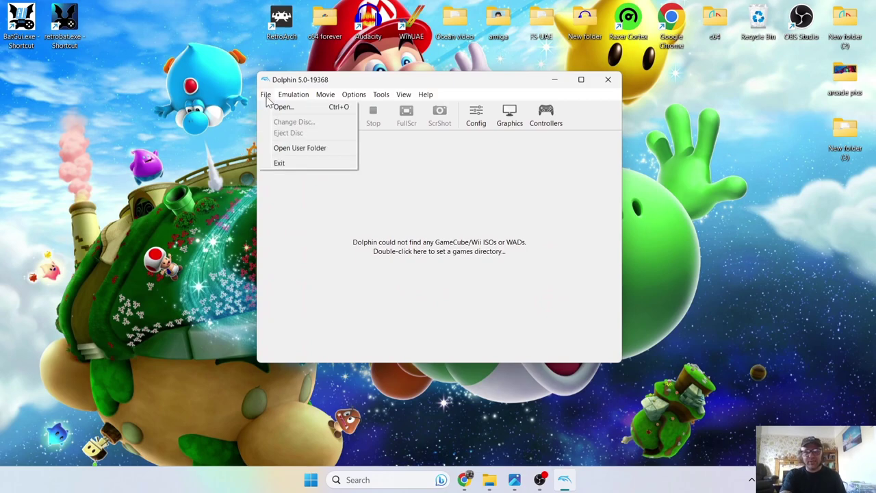
left_click(309, 218)
double_click(387, 254)
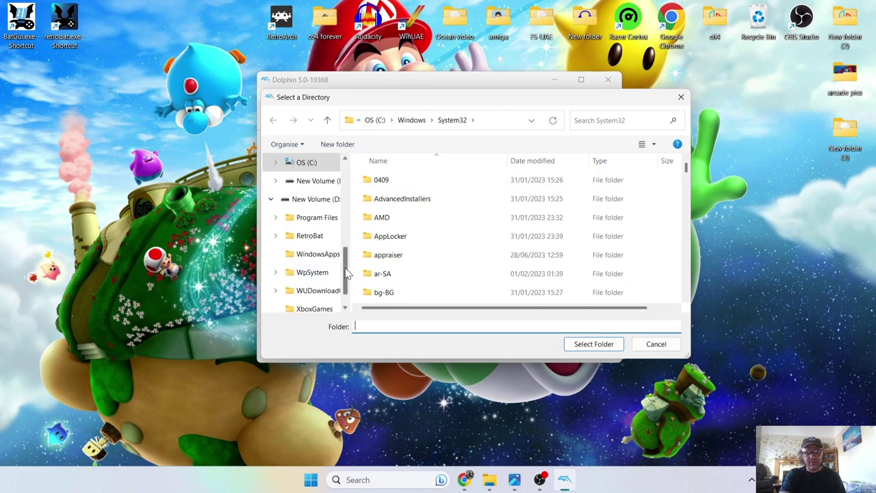
scroll(347, 272, "up", 1)
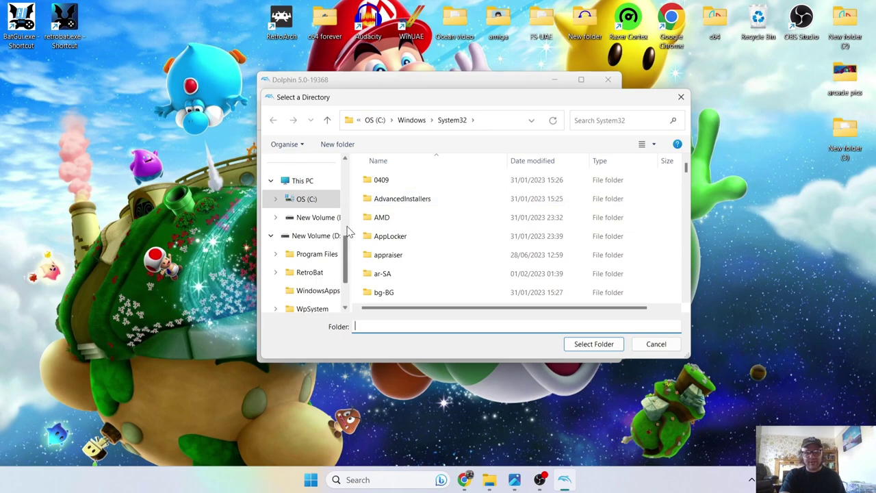
scroll(347, 232, "up", 3)
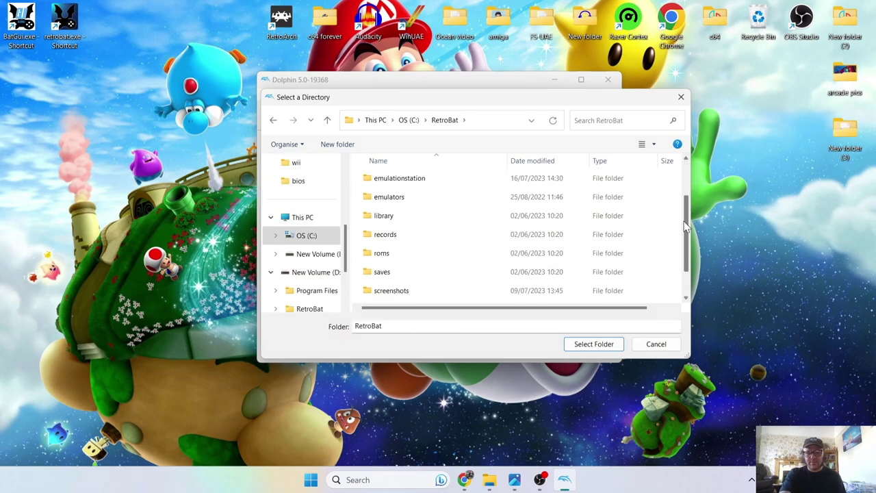
scroll(405, 223, "down", 1)
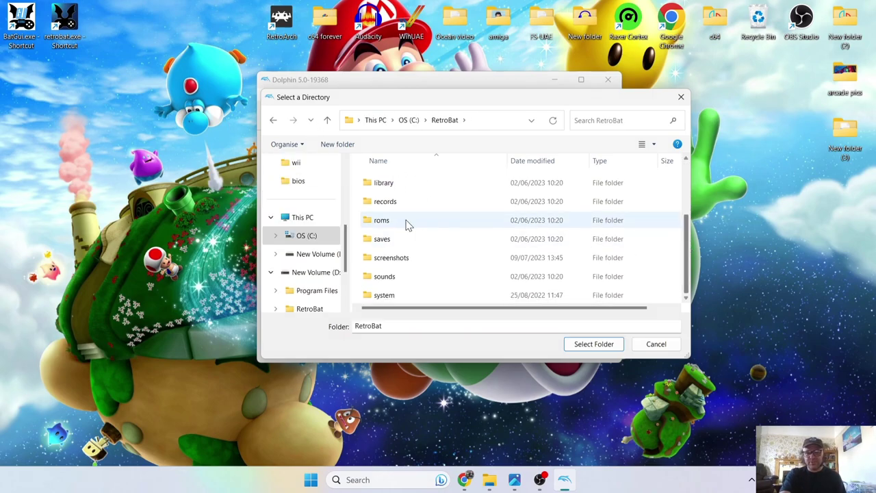
double_click(404, 218)
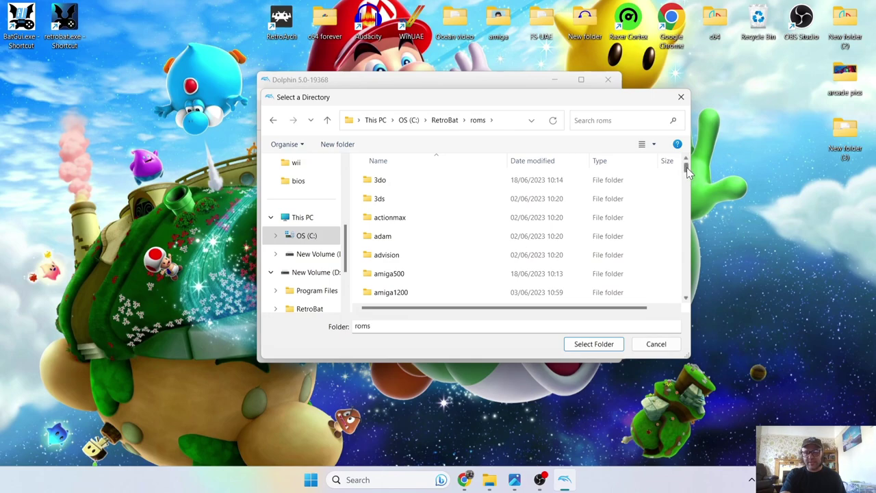
left_click_drag(686, 171, 695, 298)
scroll(688, 291, "up", 3)
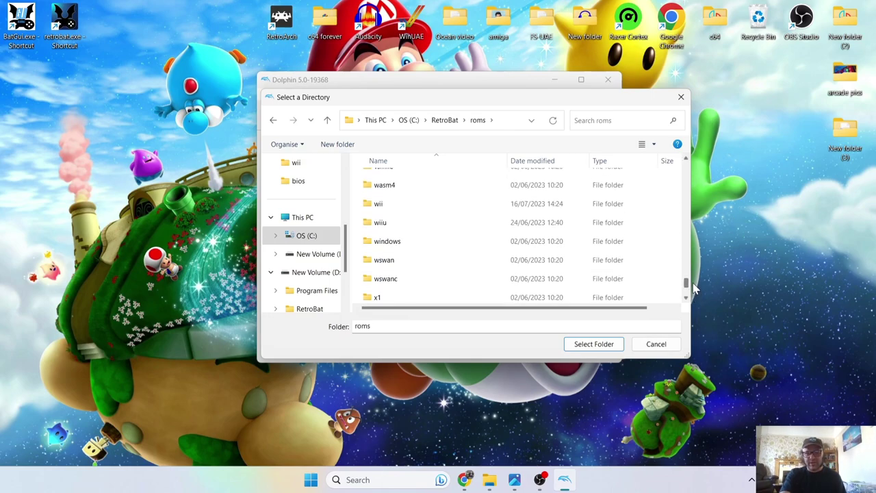
double_click(379, 192)
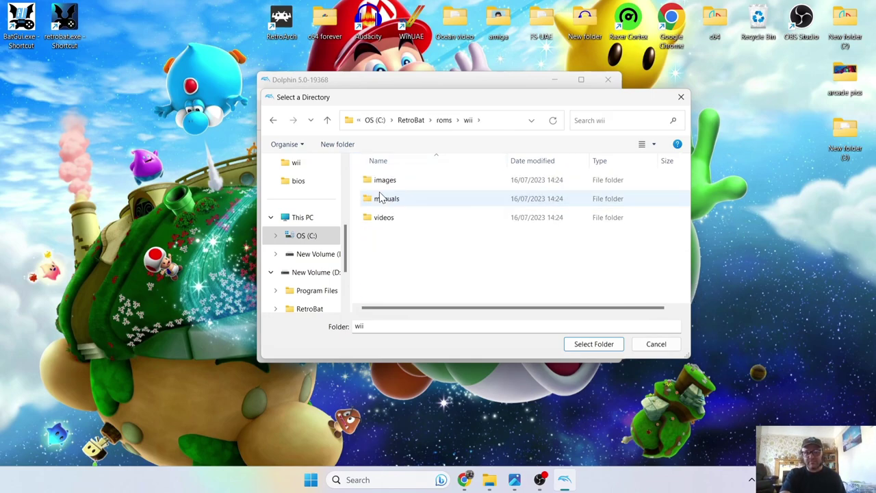
left_click(607, 348)
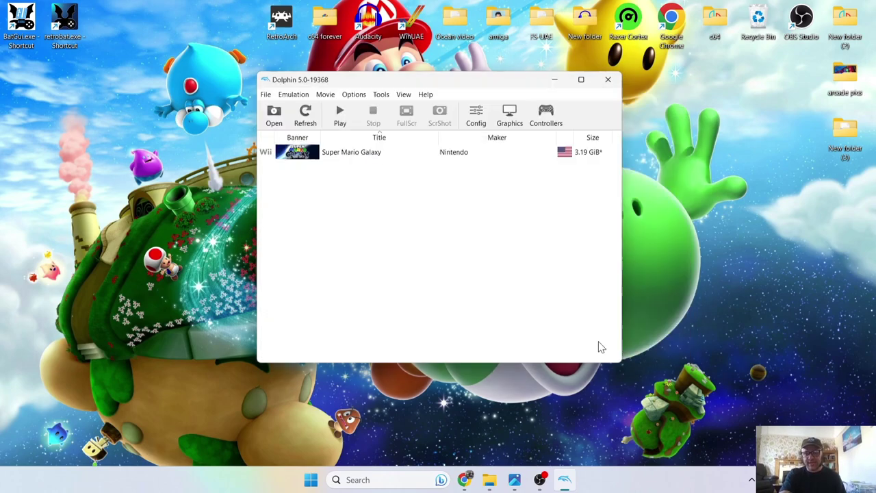
Open the properties of Super Mario Galaxy, view its file and game info, and move the window aside.
left_click(345, 156)
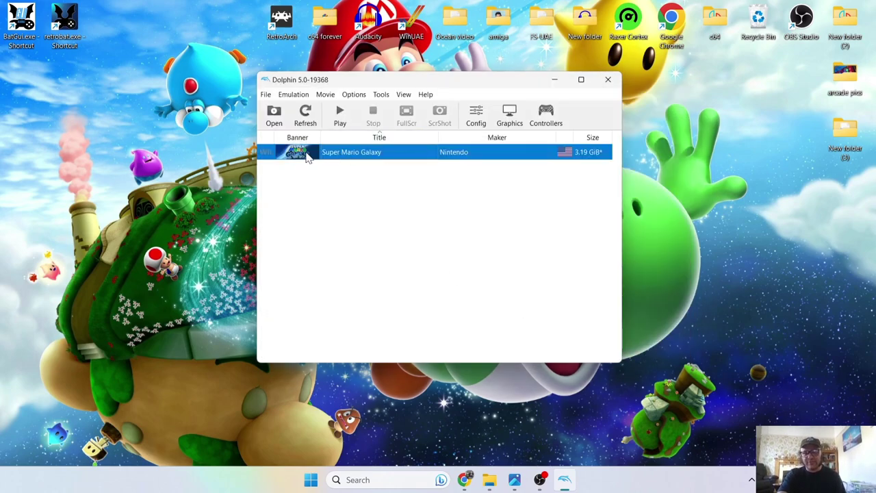
right_click(307, 156)
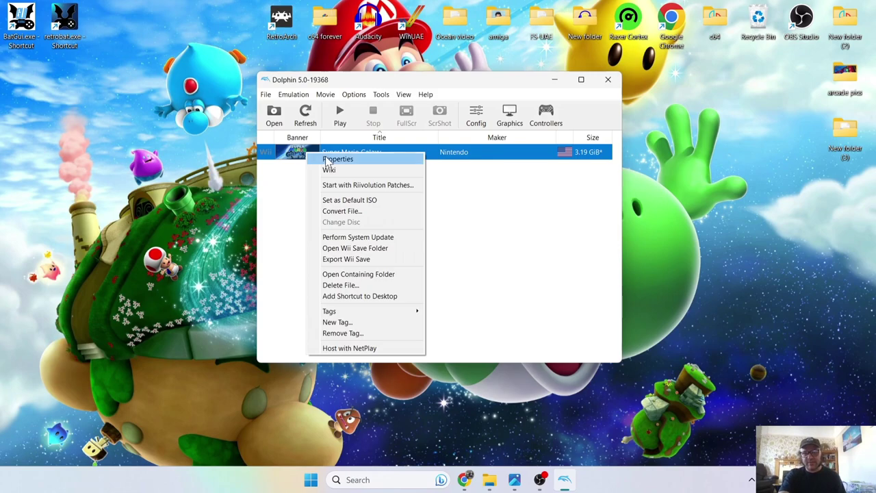
left_click(327, 160)
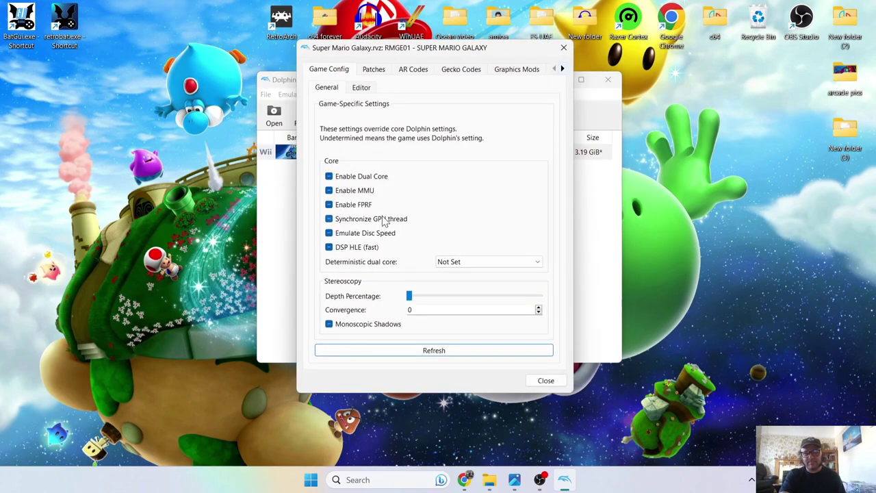
left_click(562, 70)
left_click(461, 70)
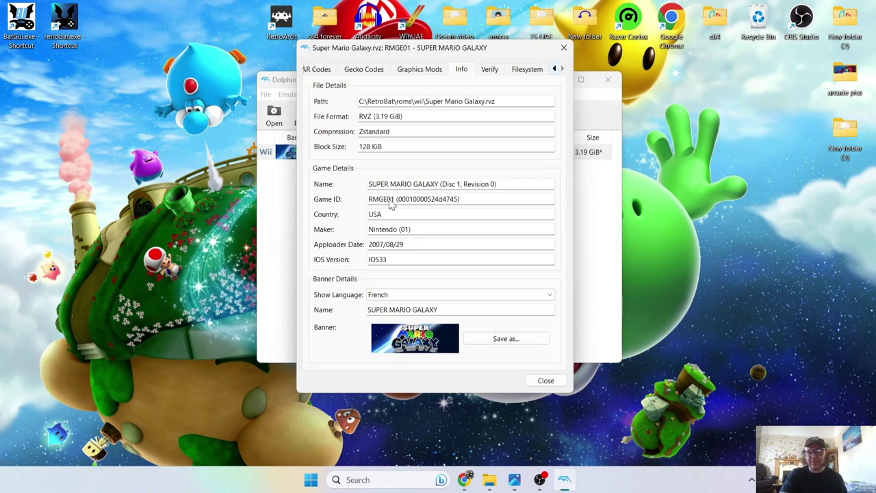
left_click_drag(415, 52, 690, 63)
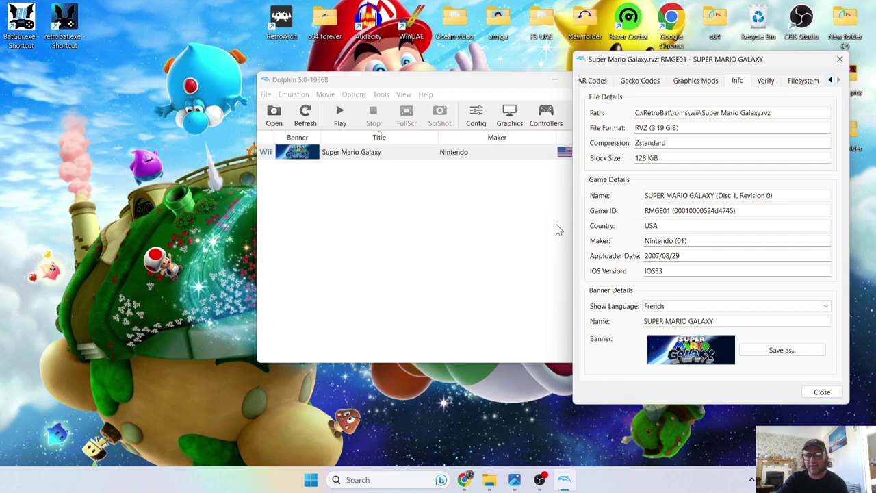
Switch to Google Drive in Chrome and download SMG1 HD Textures 4x-1080p DDS.7z despite the virus-scan notice.
mouse_move(464, 480)
left_click(465, 418)
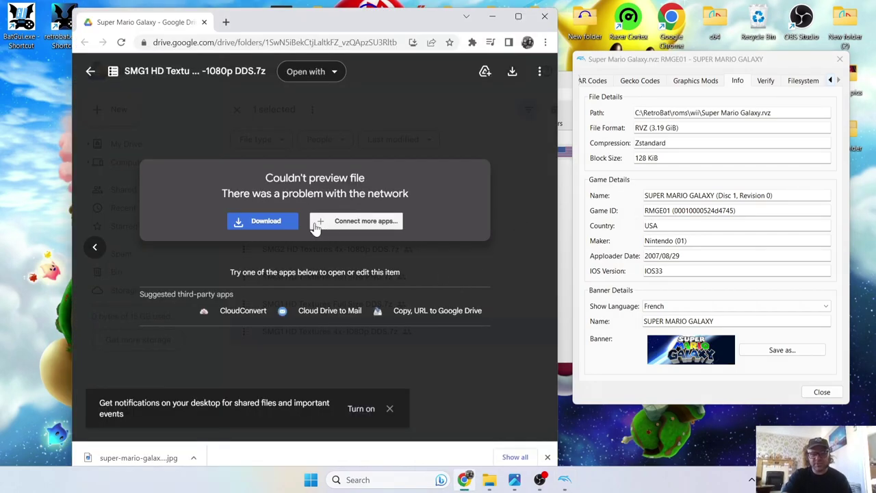
left_click(288, 228)
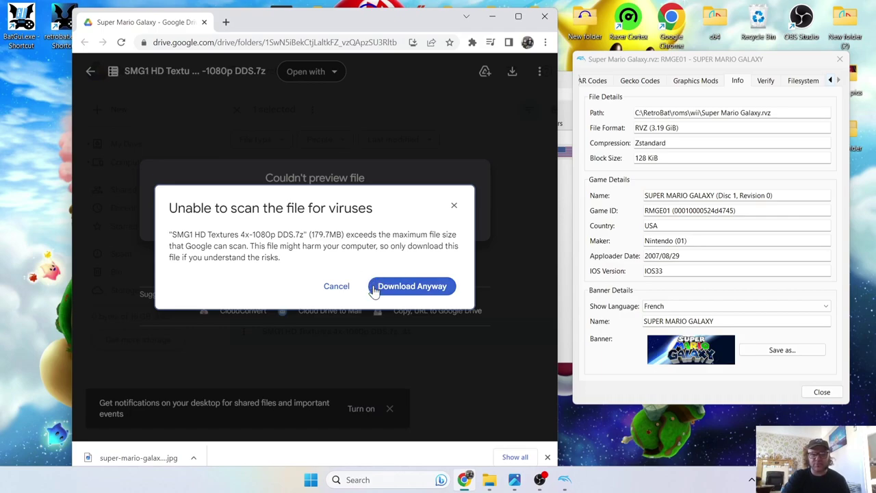
left_click(400, 288)
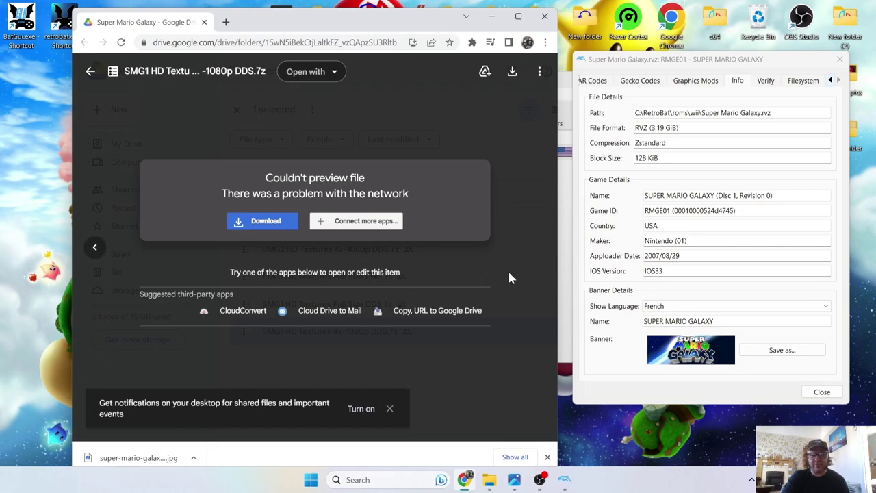
left_click_drag(391, 25, 445, 18)
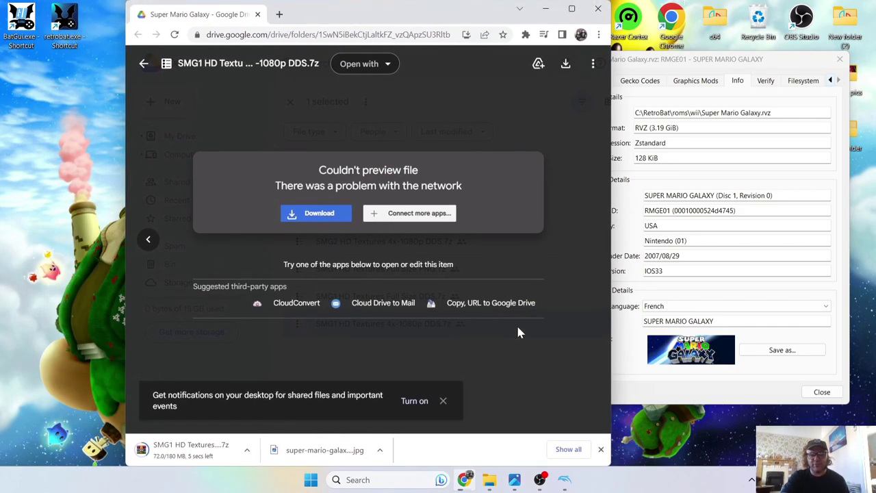
Open the downloaded archive, look inside its folder, and extract SMG1 HD Textures 4x-1080p DDS to the desktop.
left_click(199, 454)
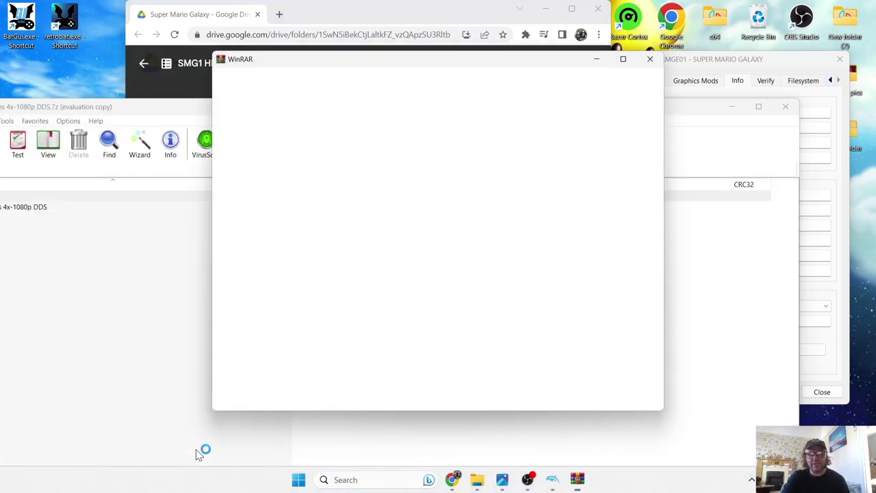
left_click(651, 60)
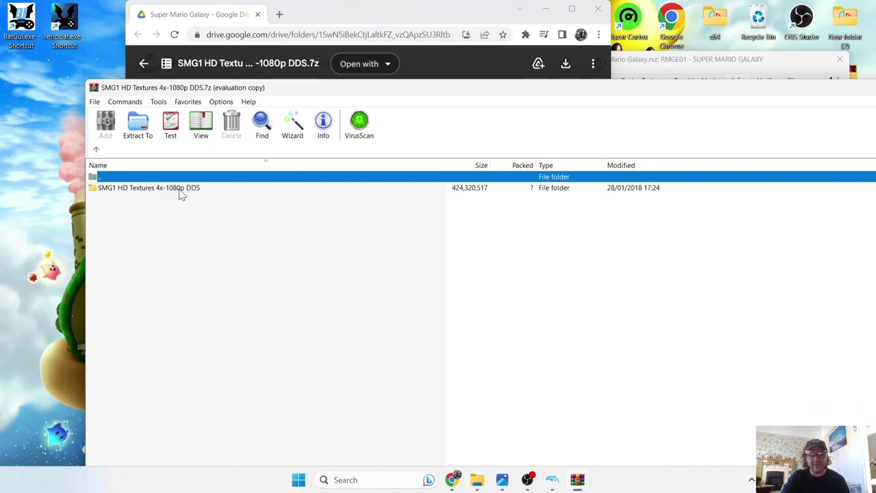
double_click(182, 190)
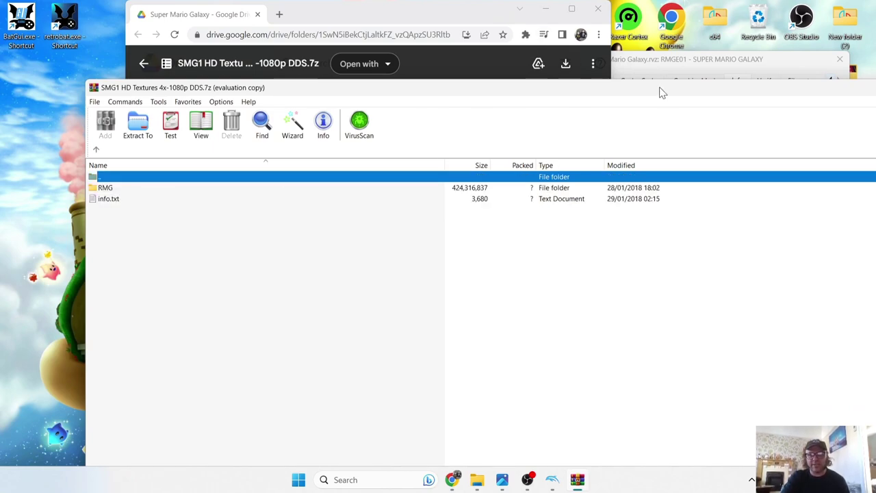
left_click(697, 55)
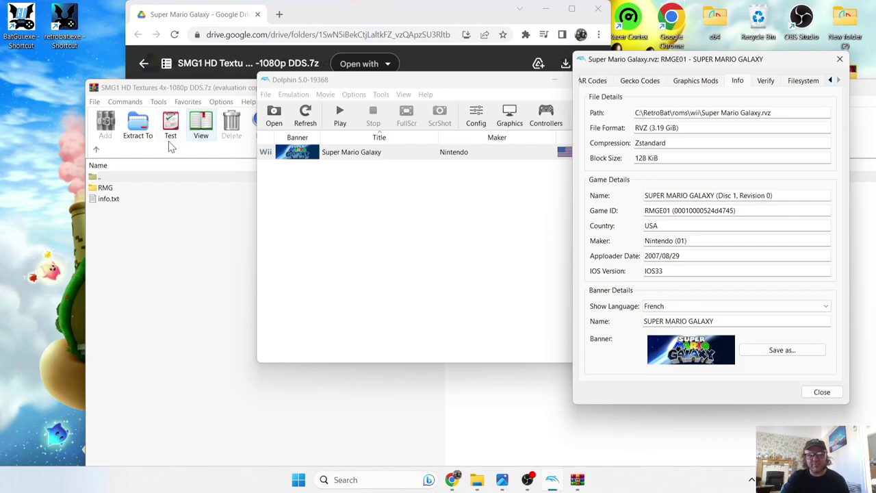
double_click(140, 189)
key("BackSpace")
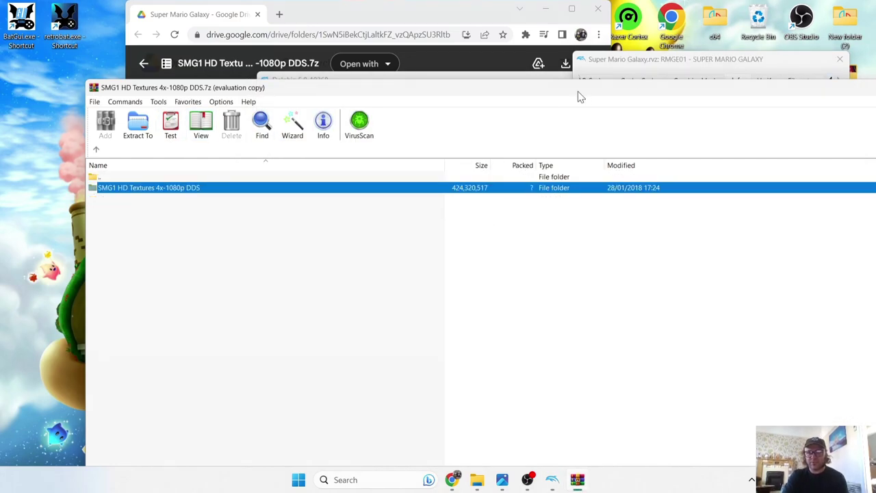
left_click_drag(141, 192, 25, 140)
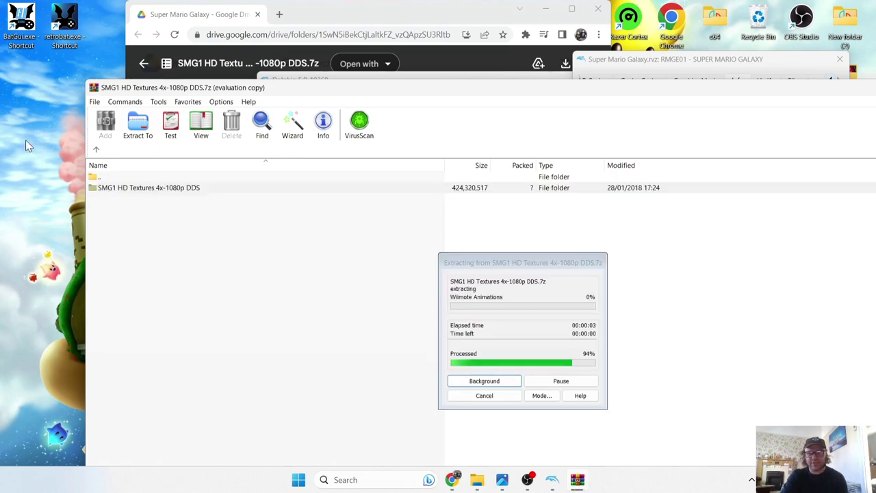
Close the game properties, Dolphin and Chrome windows.
left_click(837, 62)
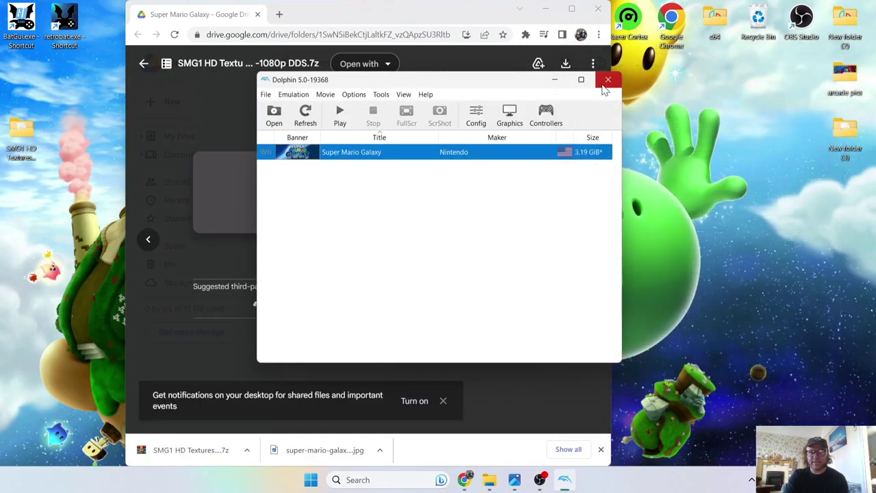
left_click(606, 80)
left_click(597, 8)
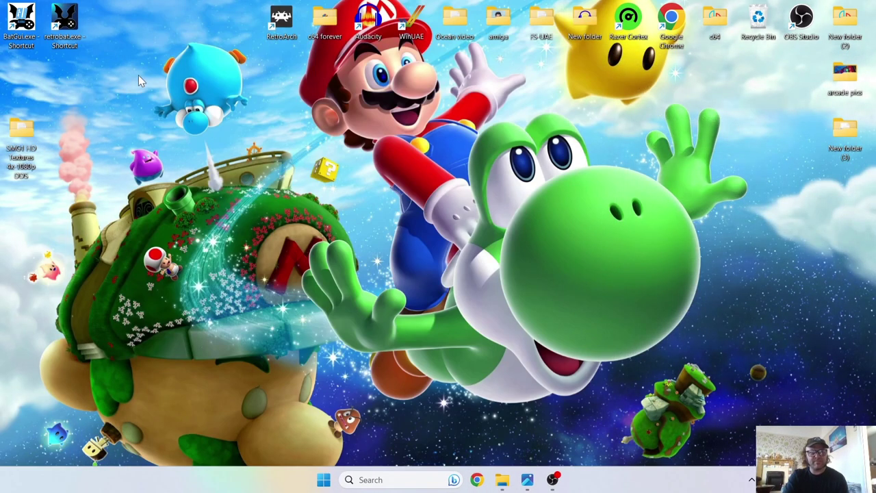
Move the SMG1 HD Textures 4x-1080p DDS folder from the desktop into RetroBat's emulators\dolphin-emu\User\Load\Textures folder.
right_click(62, 32)
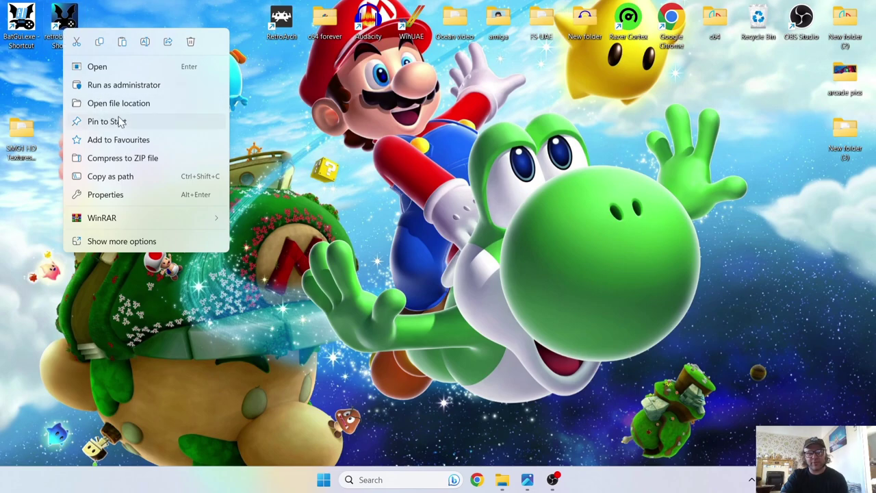
left_click(149, 104)
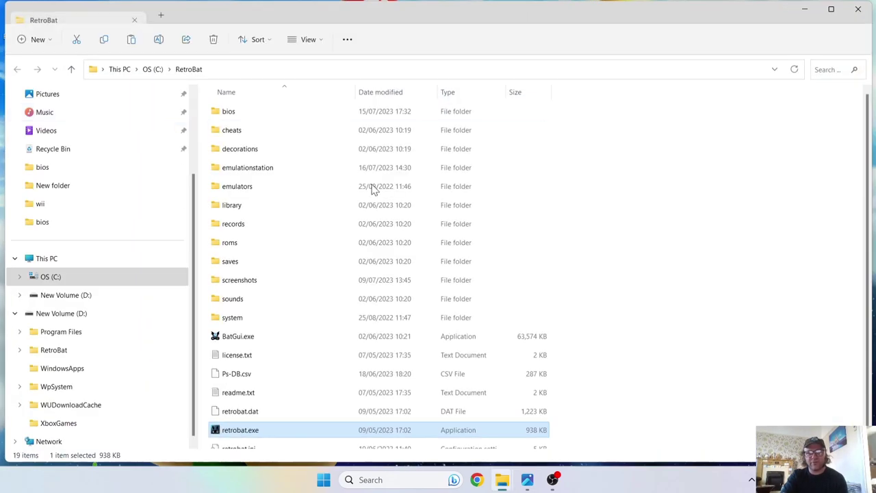
double_click(303, 193)
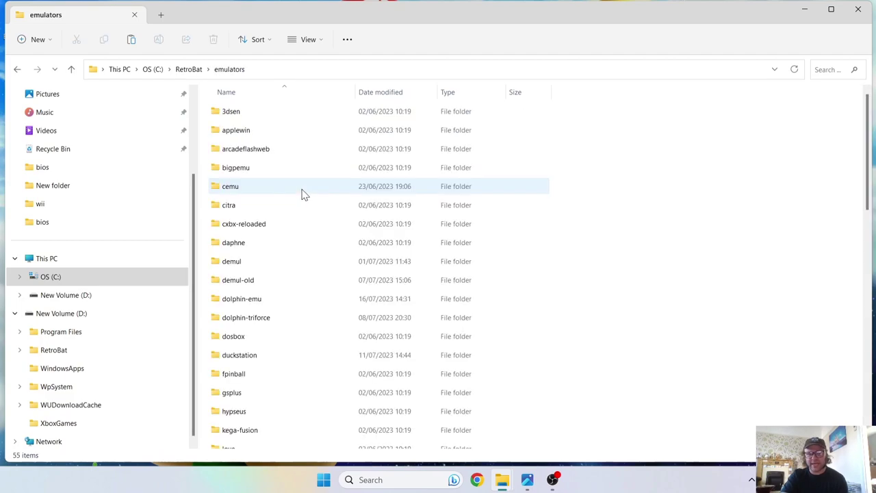
double_click(288, 307)
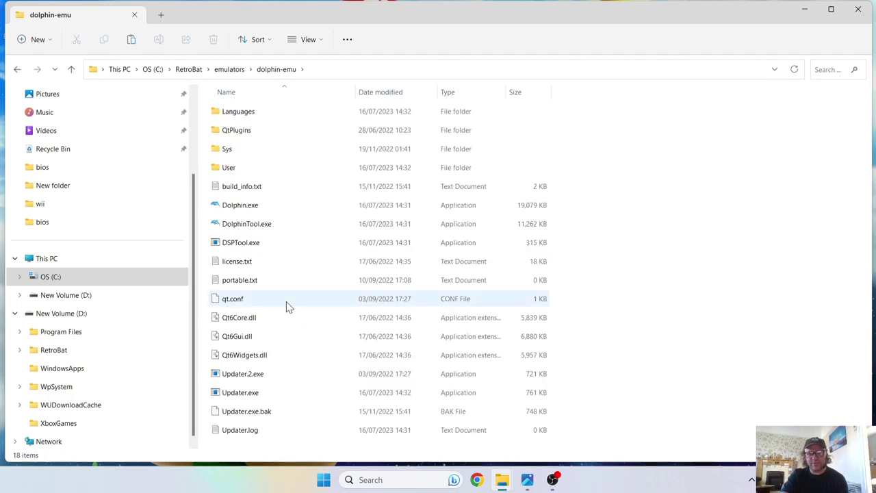
double_click(272, 170)
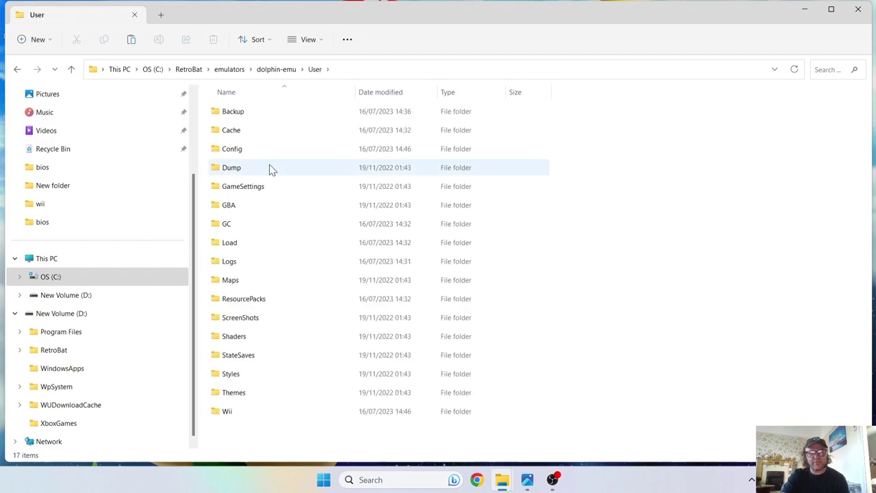
double_click(259, 246)
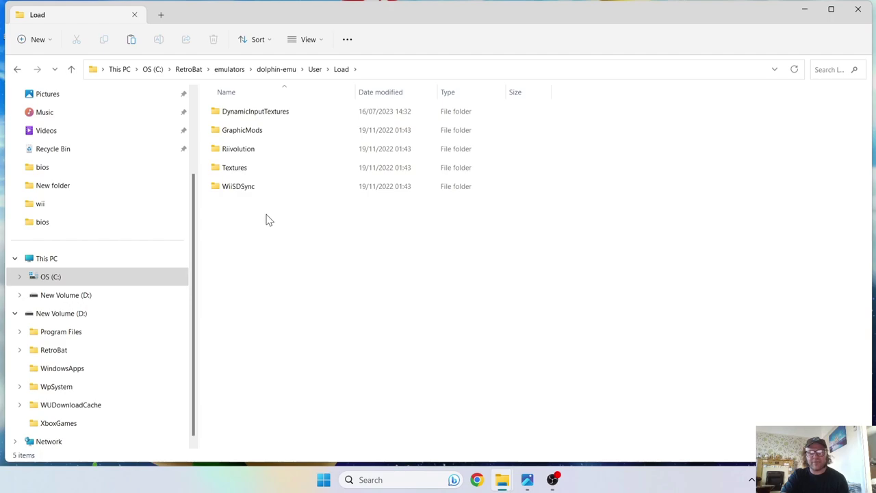
double_click(252, 171)
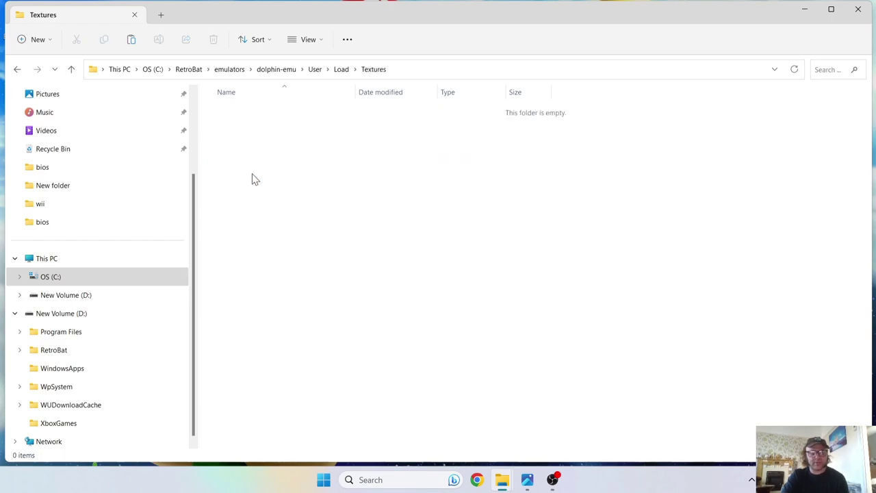
left_click_drag(438, 14, 424, 28)
left_click_drag(28, 137, 472, 223)
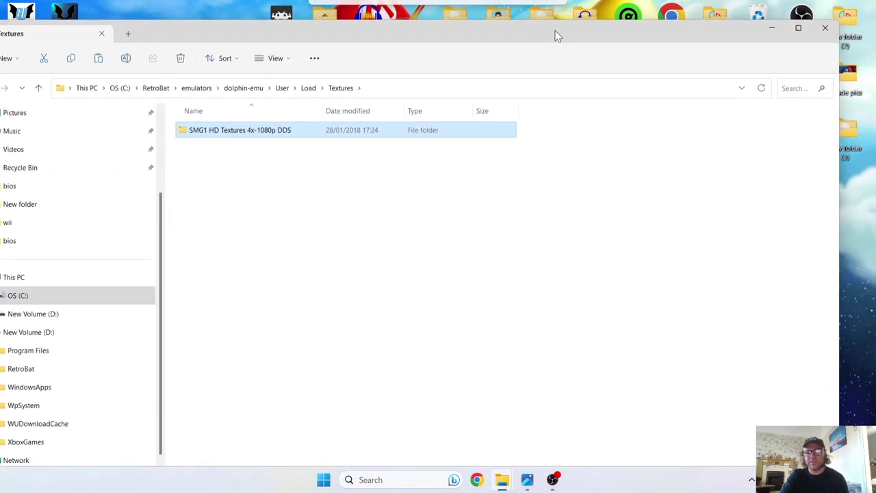
Close the Textures folder window and switch to RetroBat, opening the Wii game list.
left_click(825, 28)
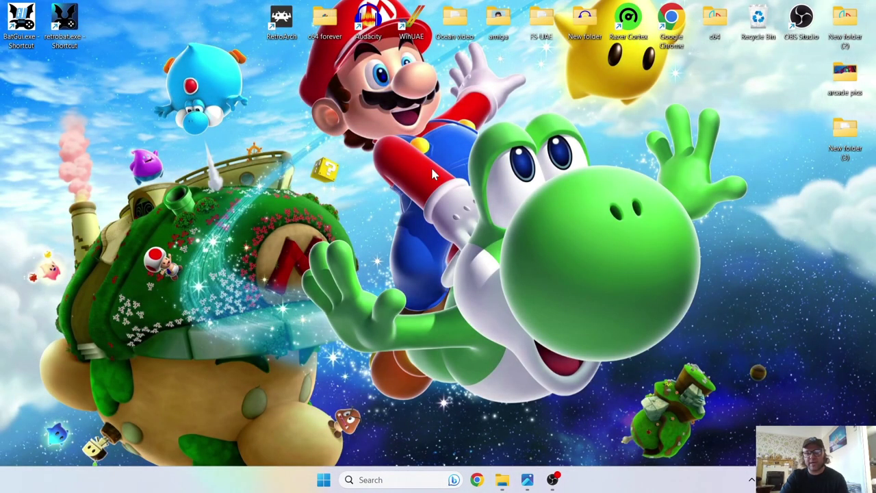
double_click(65, 21)
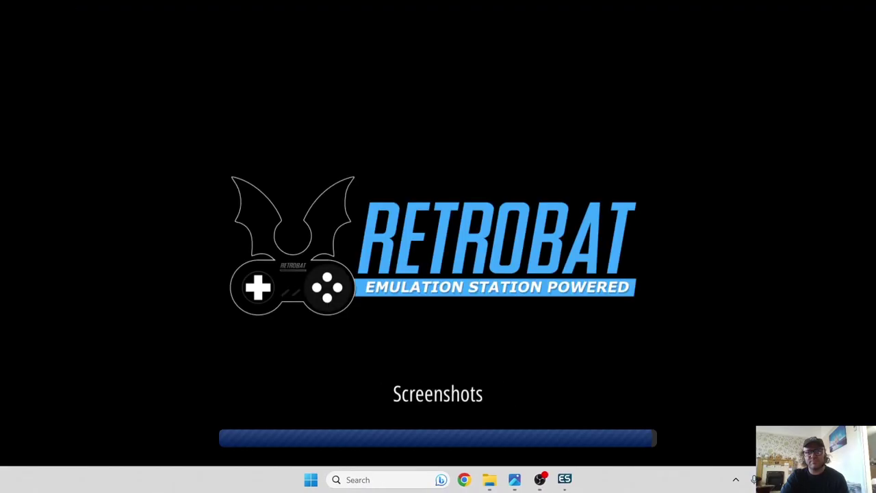
key("Return")
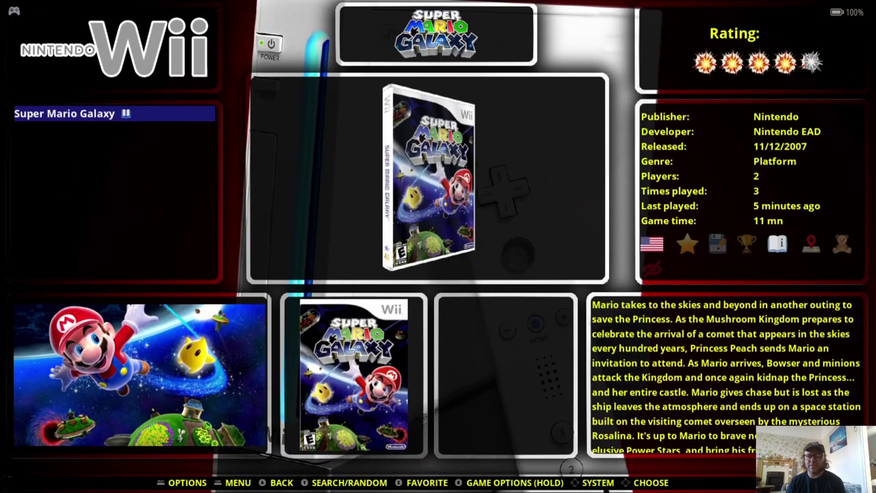
Open the Visual Rendering settings in the advanced system options for Wii.
key("BackSpace")
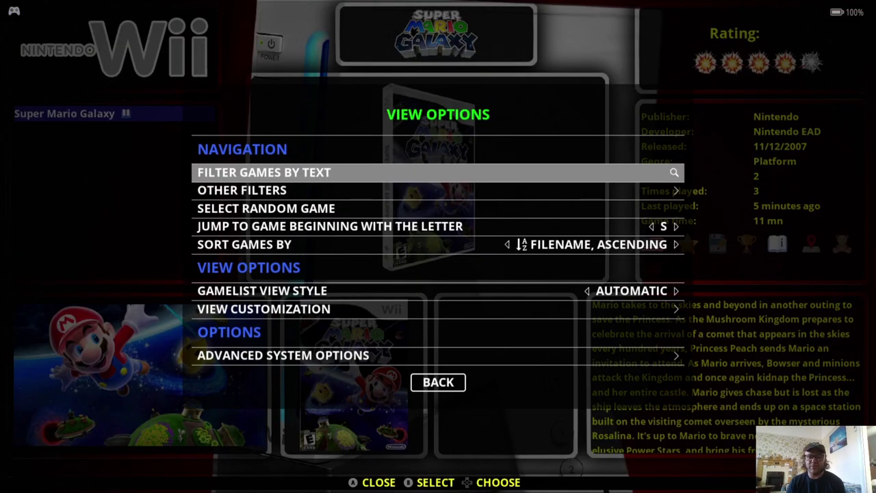
key("Up")
key("Up")
key("Return")
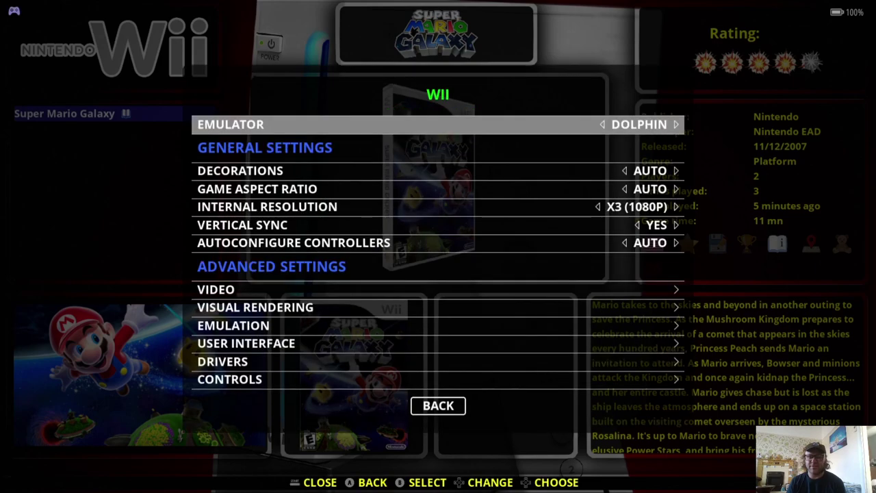
key("Down")
key("Down")
key("Down")
key("Down")
key("Down")
key("Down")
key("Down")
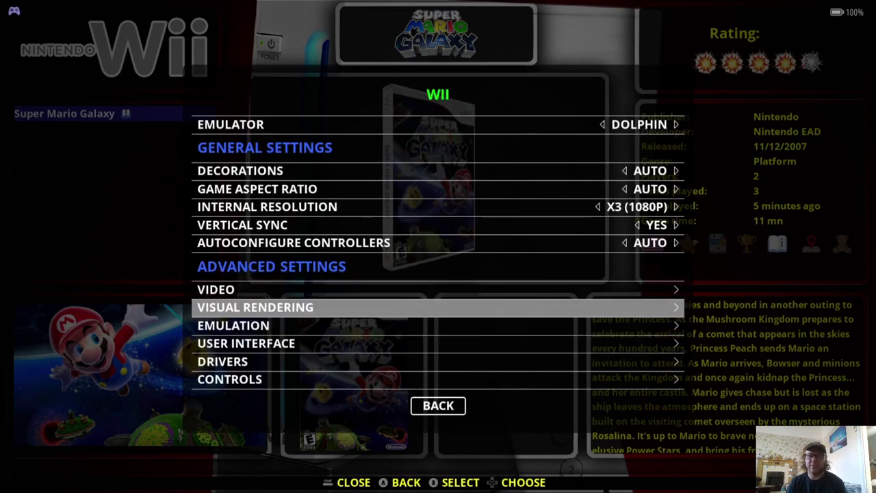
key("Return")
Set Custom Textures to Yes for the Wii system and return to the game list.
key("Up")
key("Return")
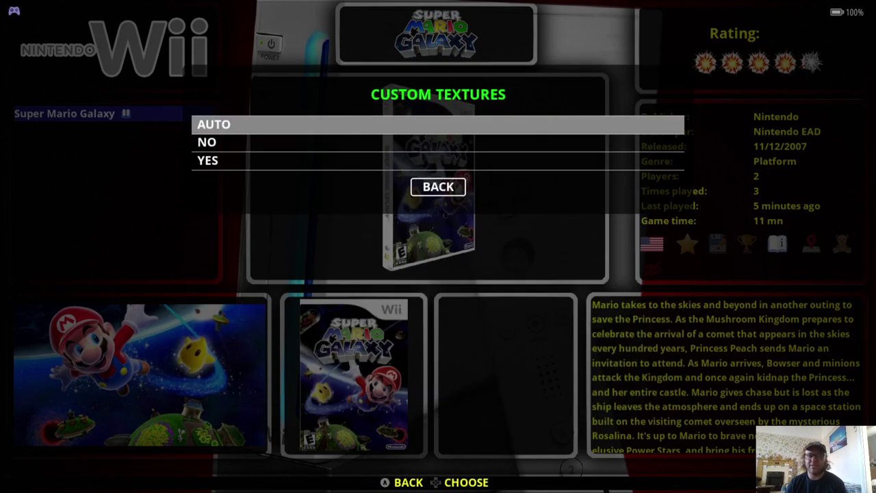
key("Down")
key("Down")
key("Return")
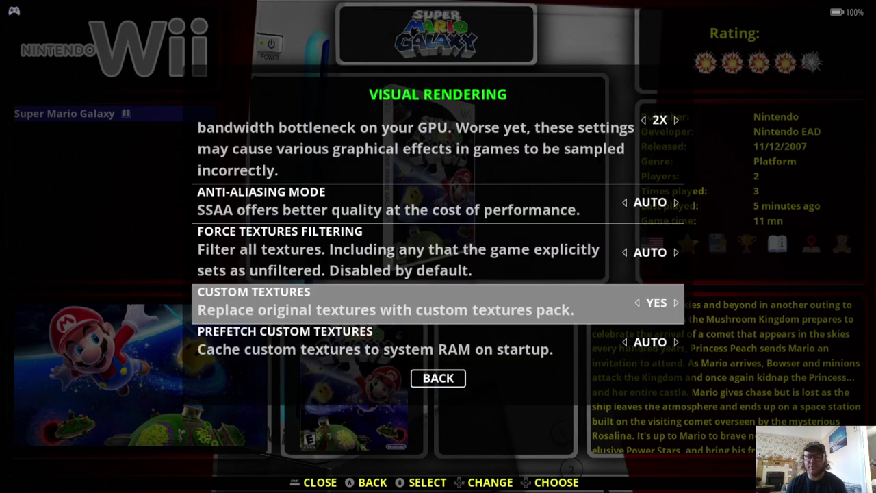
key("Escape")
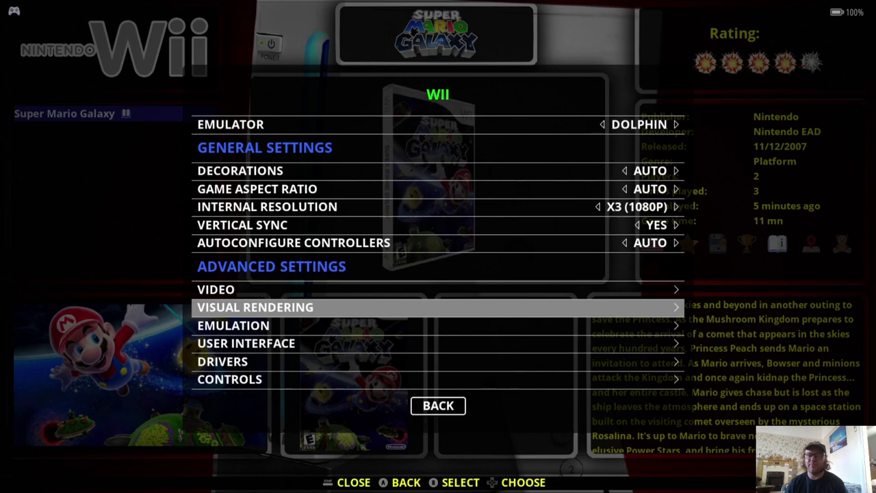
key("Escape")
key("Escape")
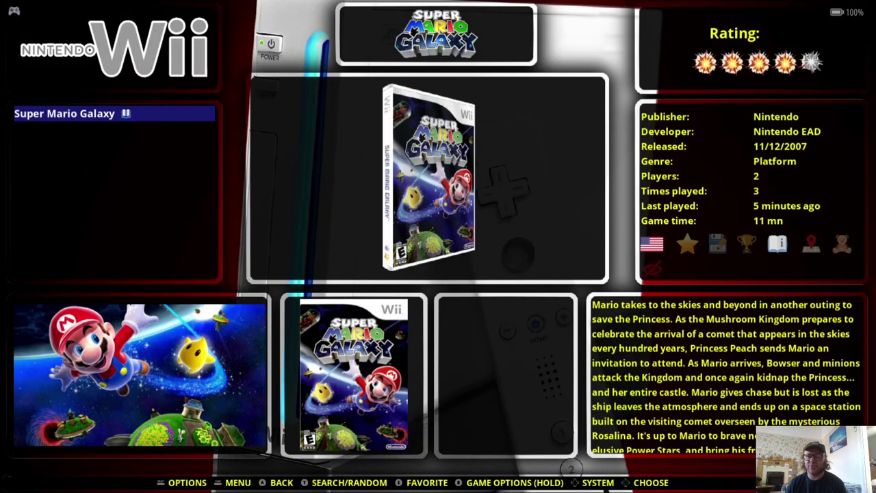
Launch Super Mario Galaxy and start playing from save file 1.
key("Return")
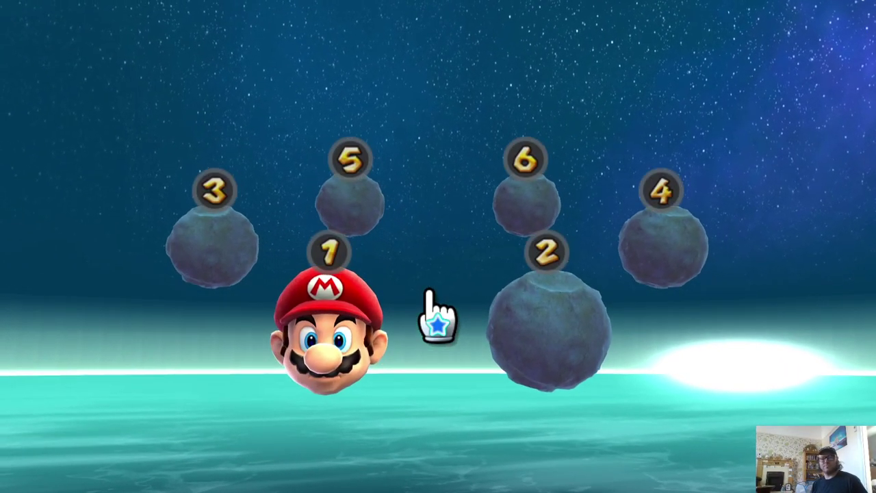
mouse_move(287, 325)
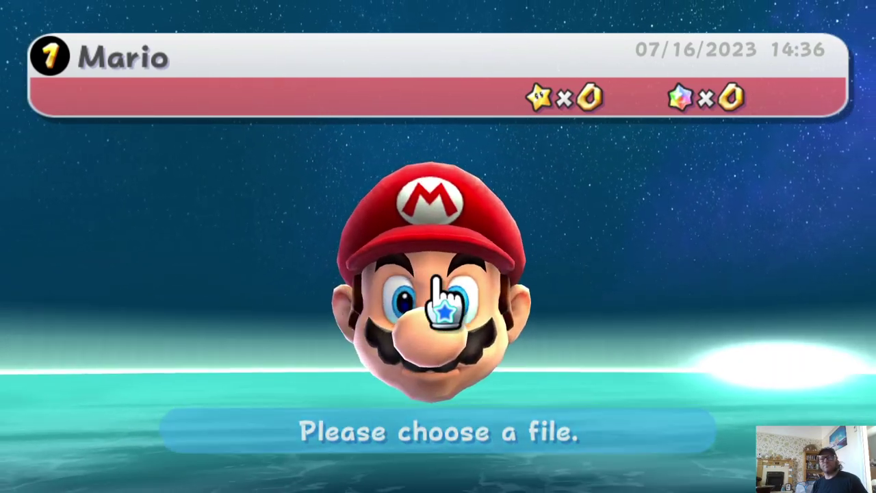
left_click(443, 301)
left_click(671, 401)
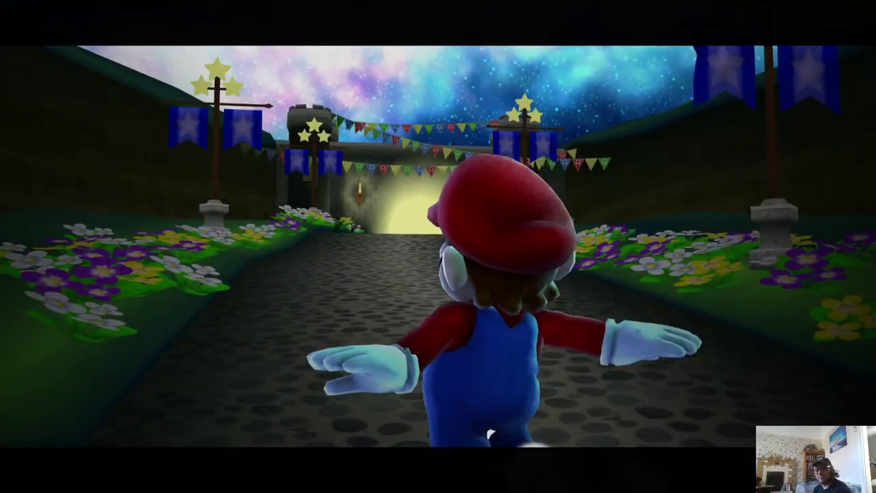